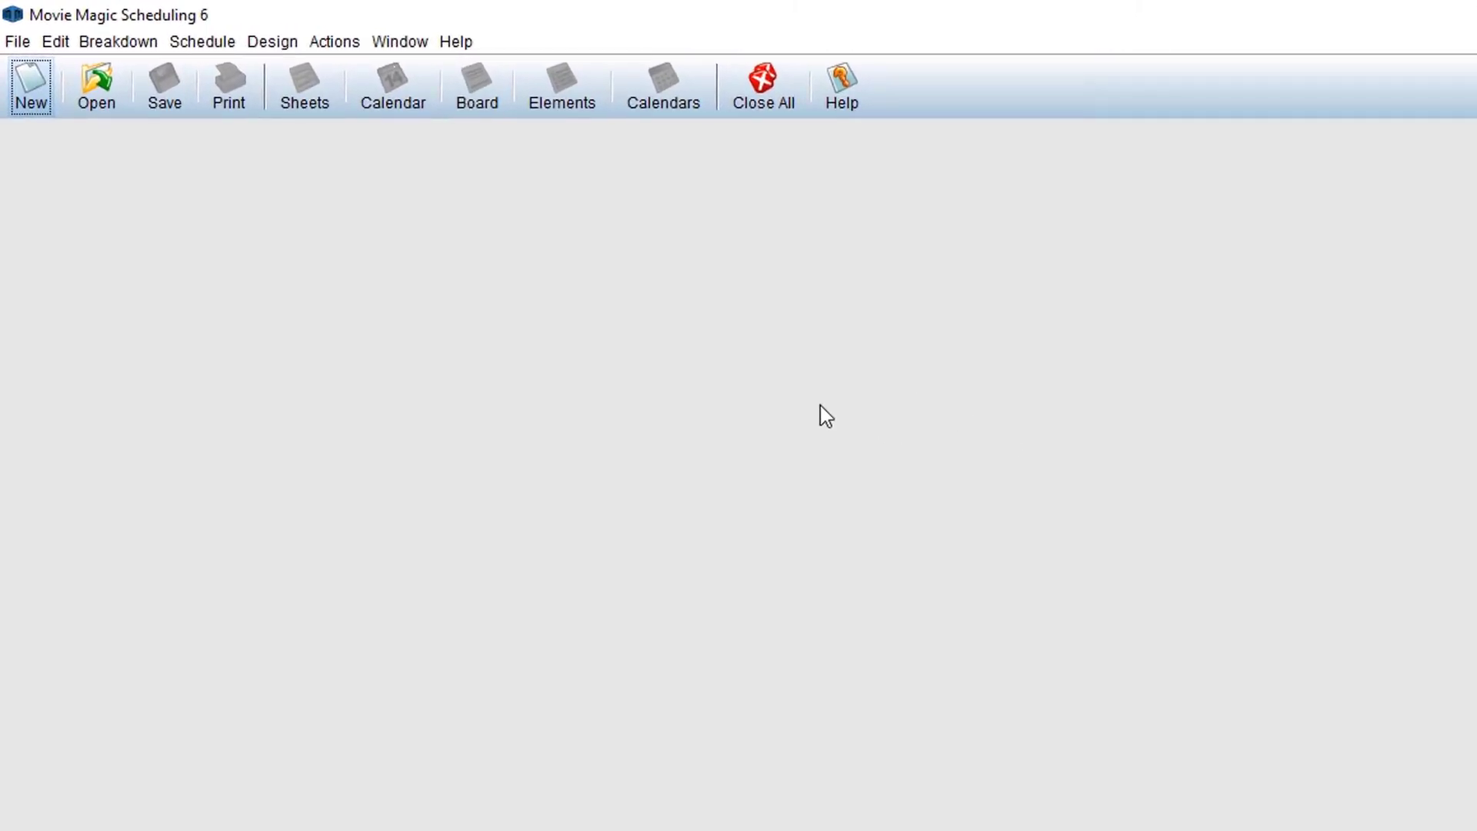
- Start license deactivation from Help > Licensing > Deactivate and confirm with Yes
left_click(465, 47)
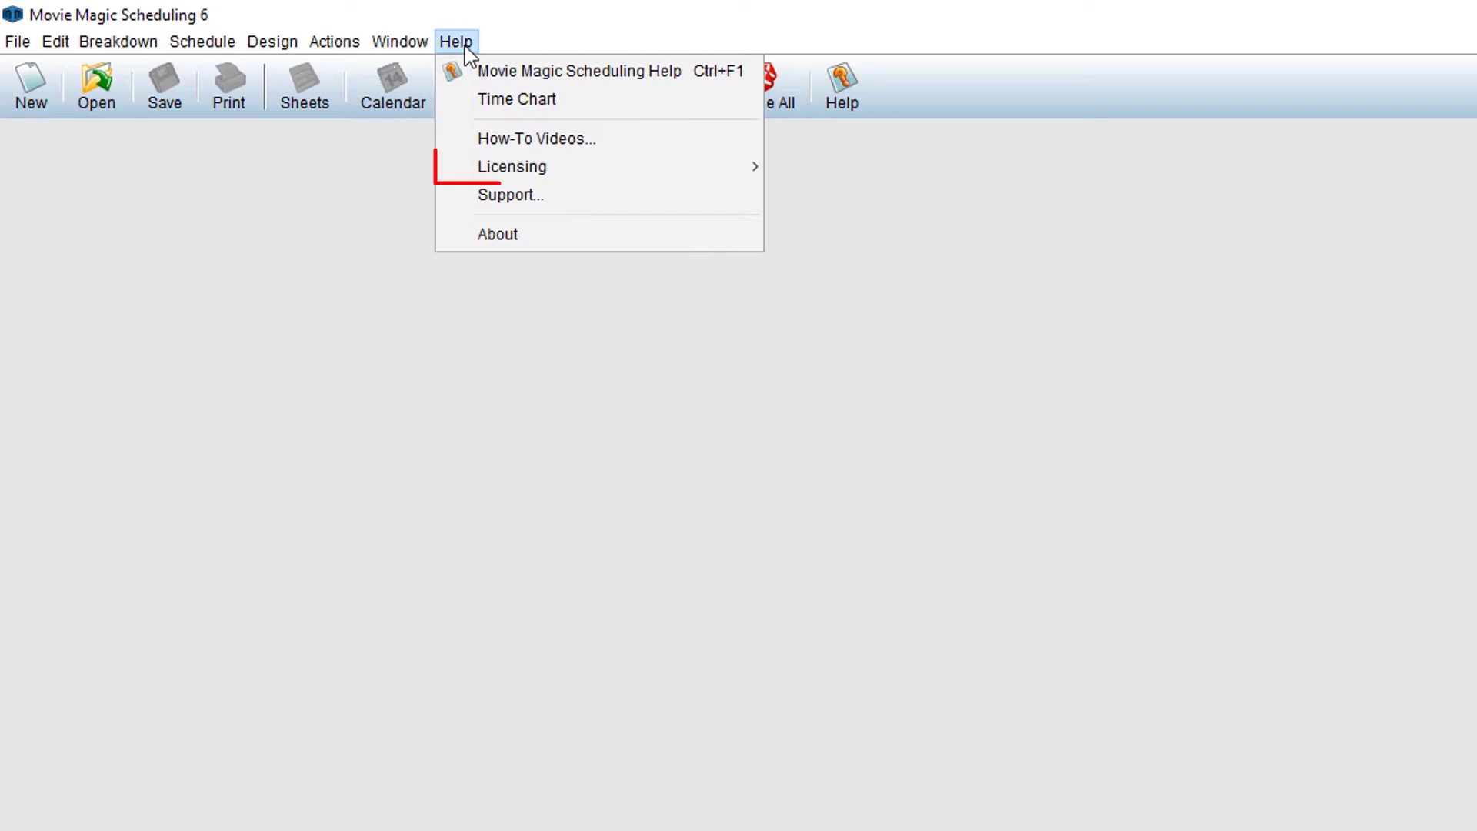
mouse_move(587, 172)
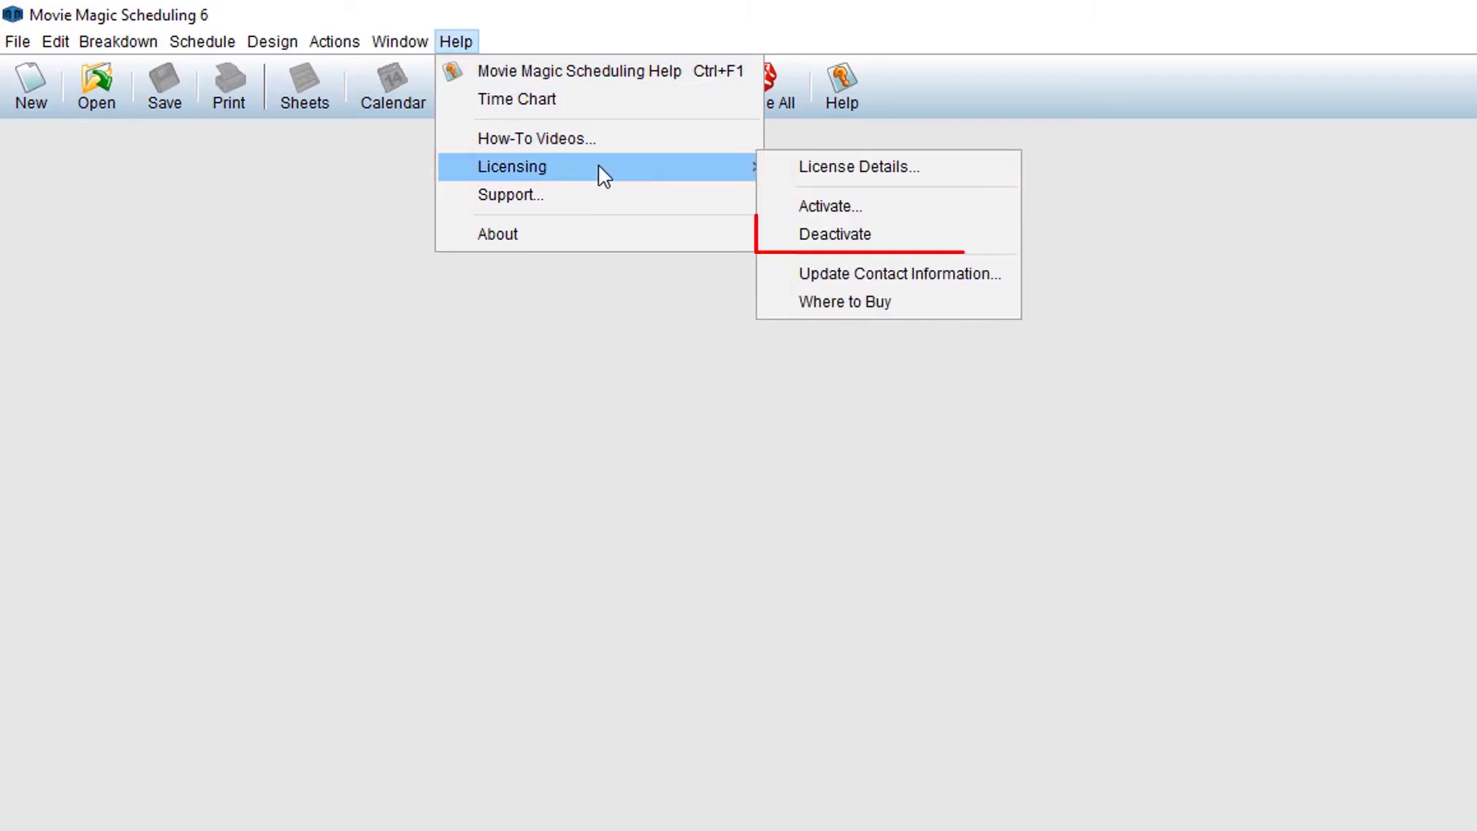
left_click(939, 237)
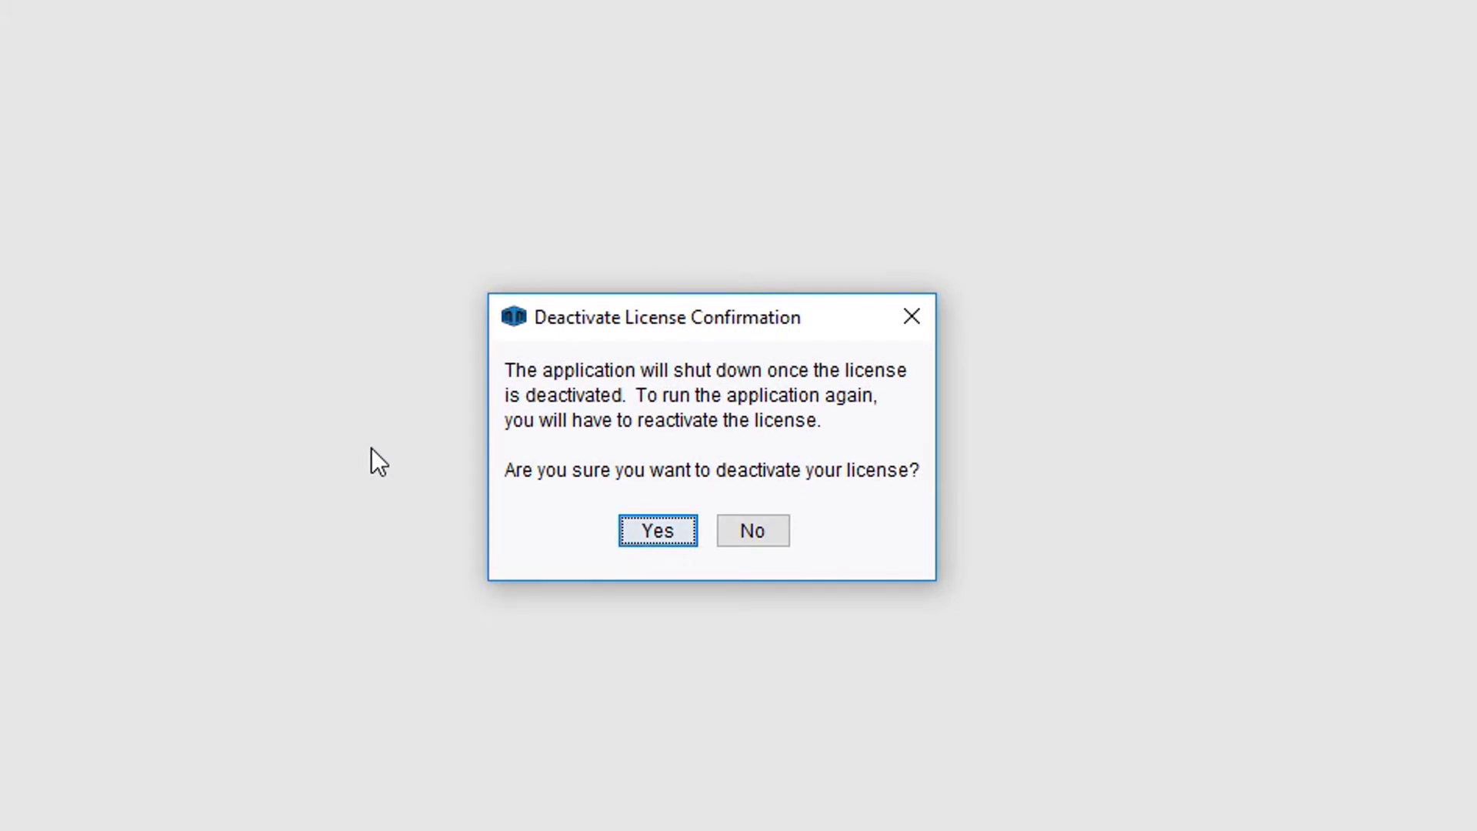
left_click(631, 531)
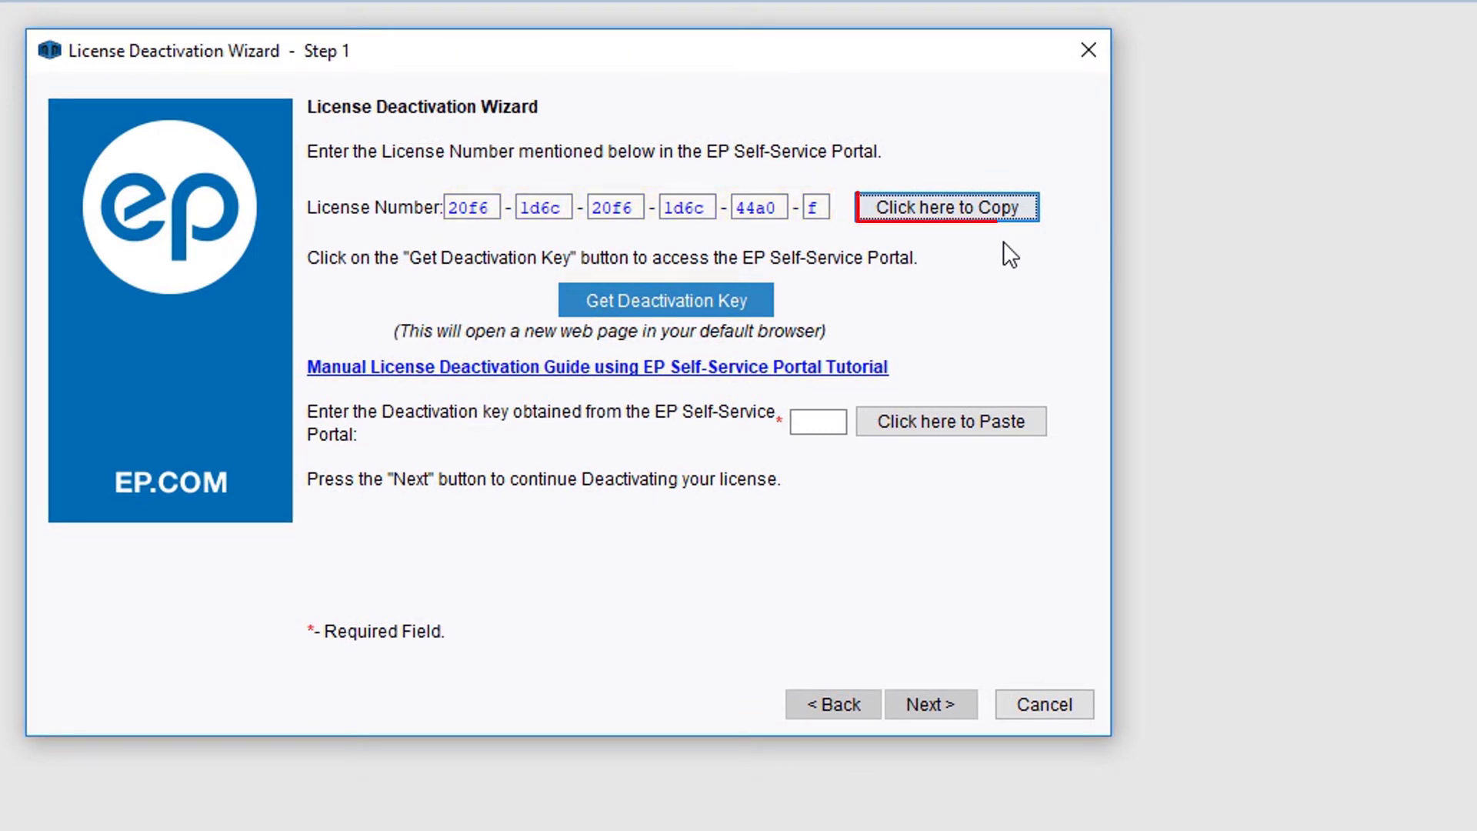
- Copy the wizard's license number and go to the portal for a deactivation key
left_click(1003, 212)
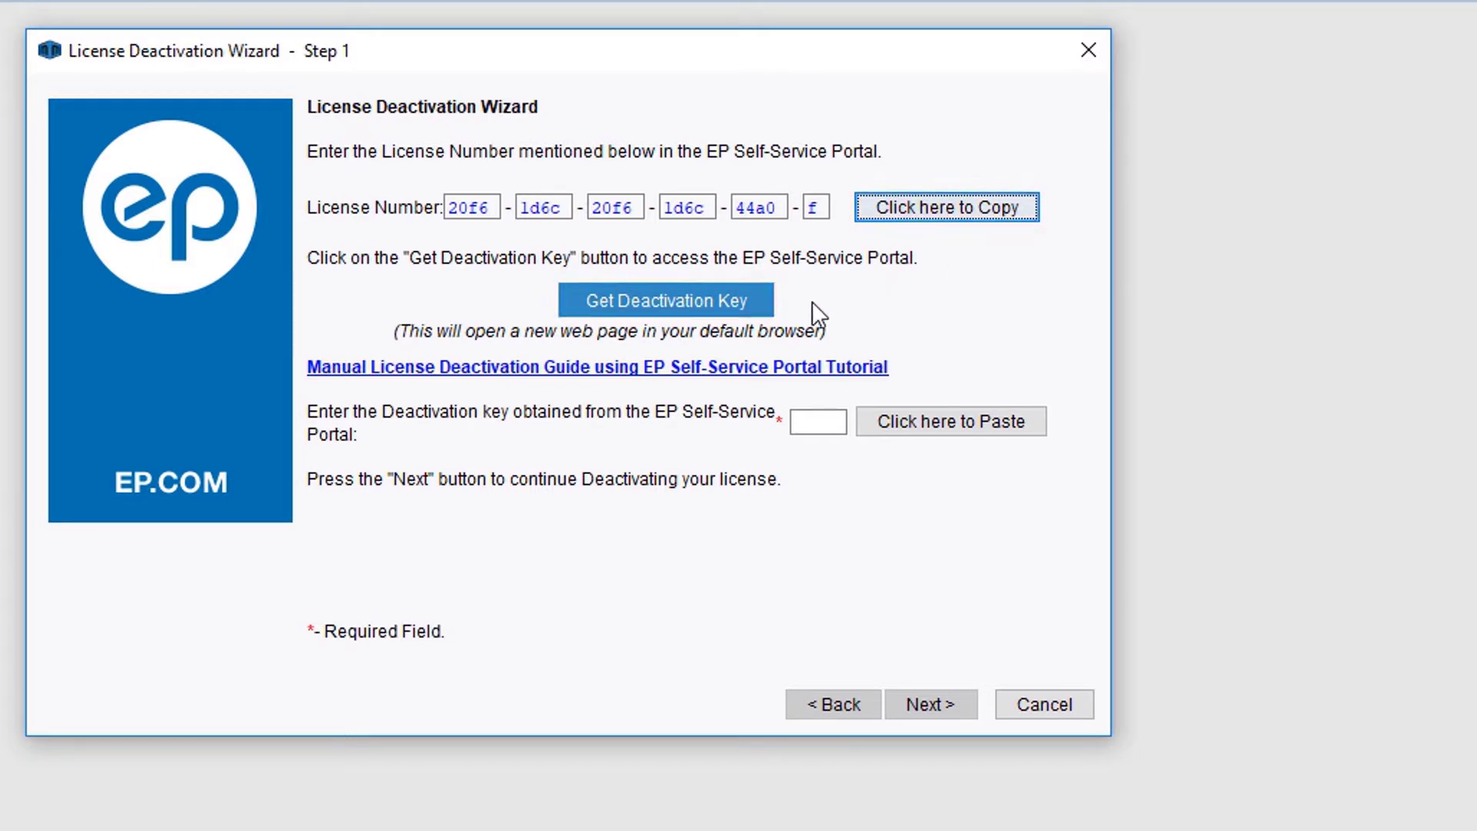
left_click(765, 300)
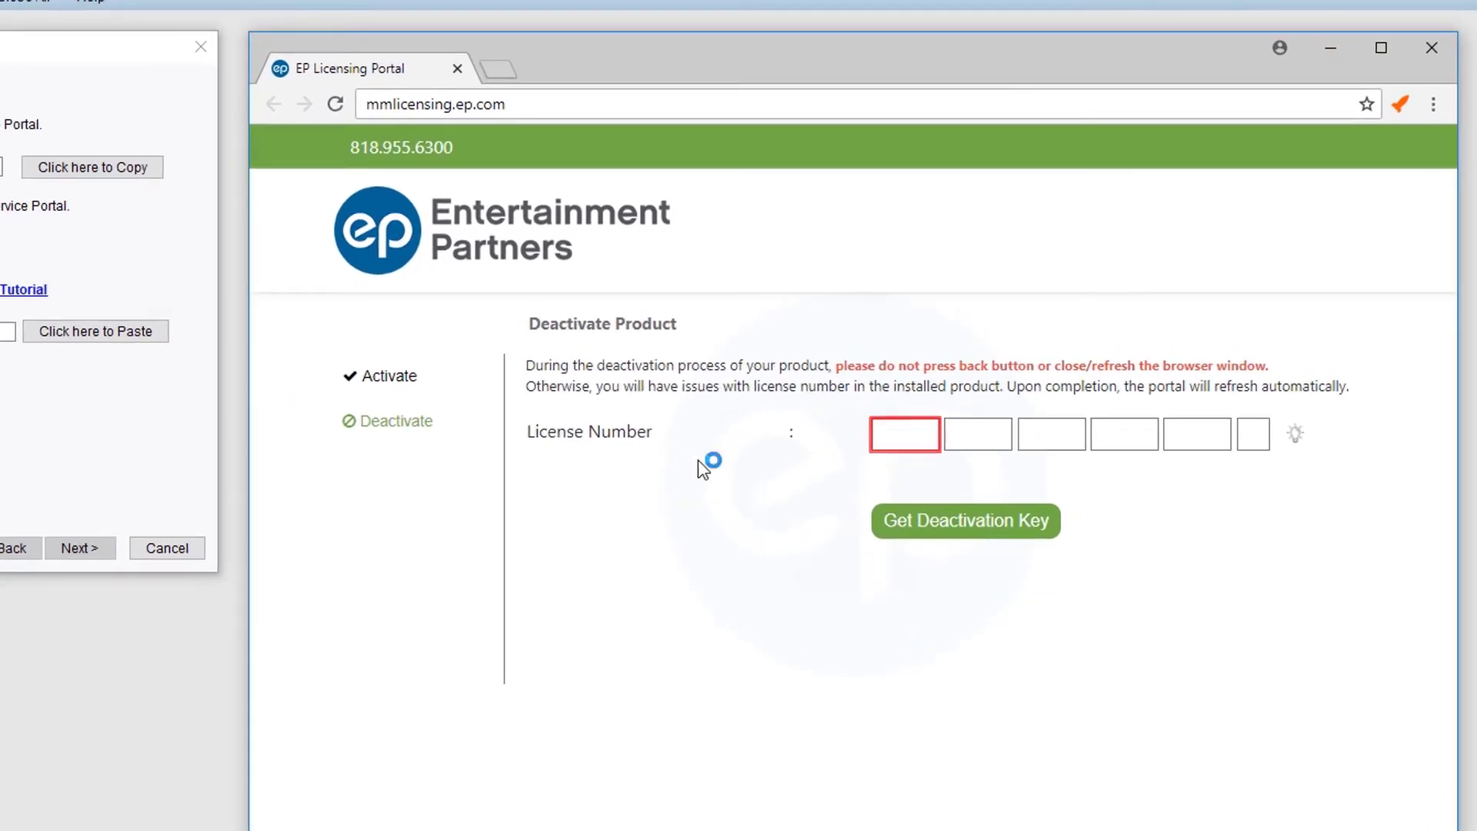
- Paste the license number into the portal, generate a deactivation key, and copy it
left_click(883, 439)
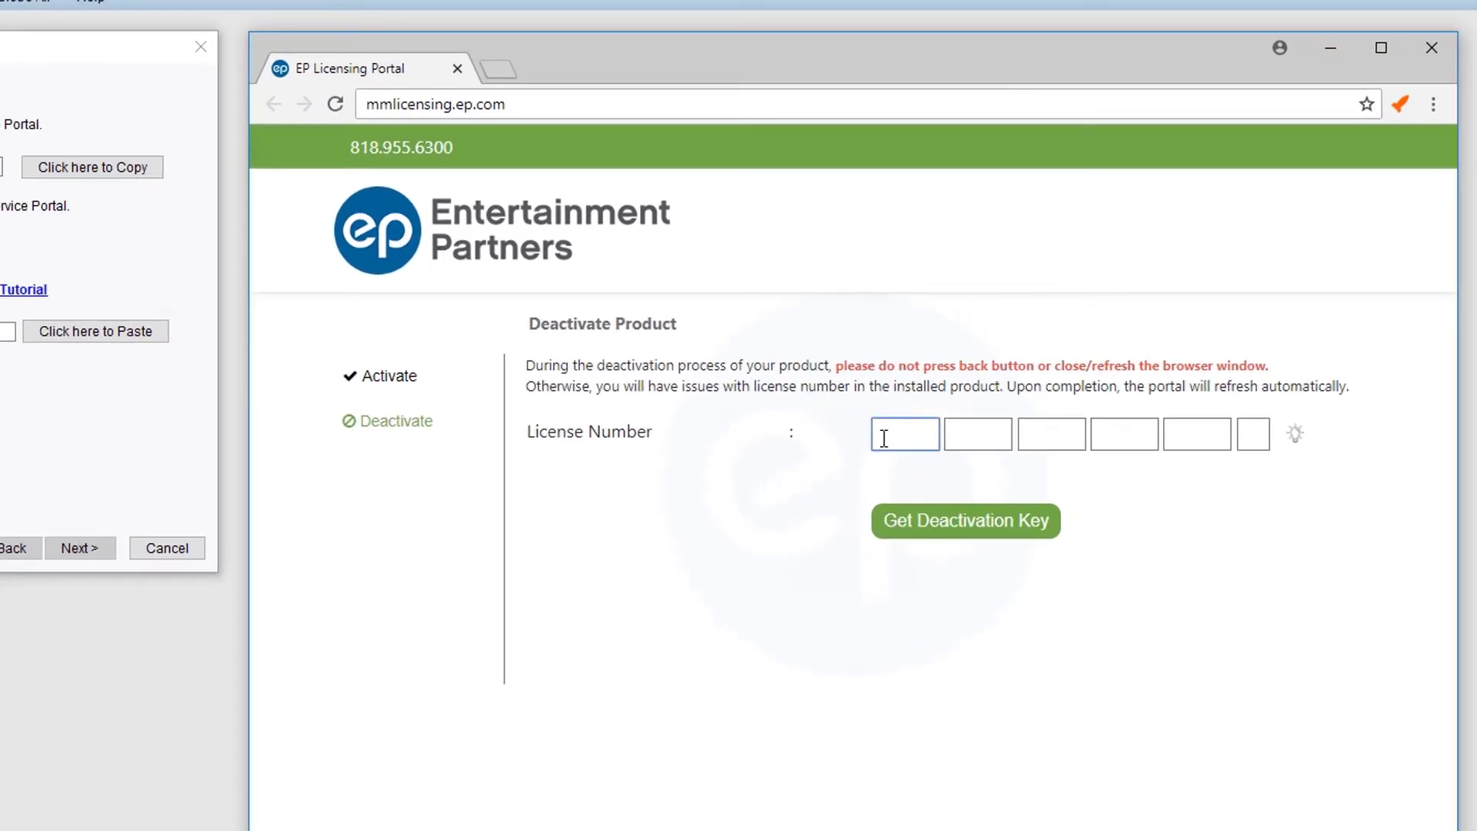
right_click(884, 438)
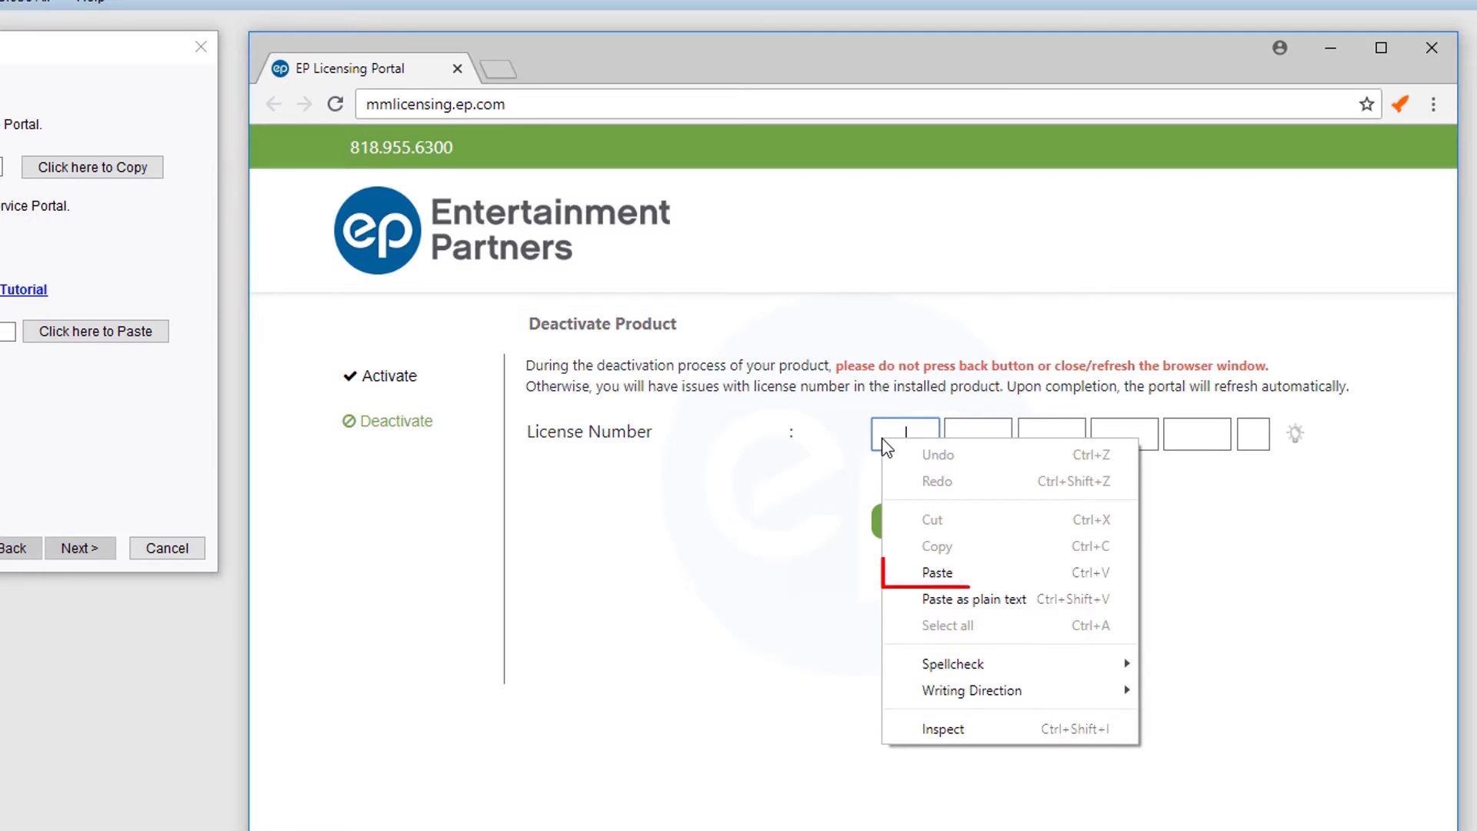
left_click(976, 574)
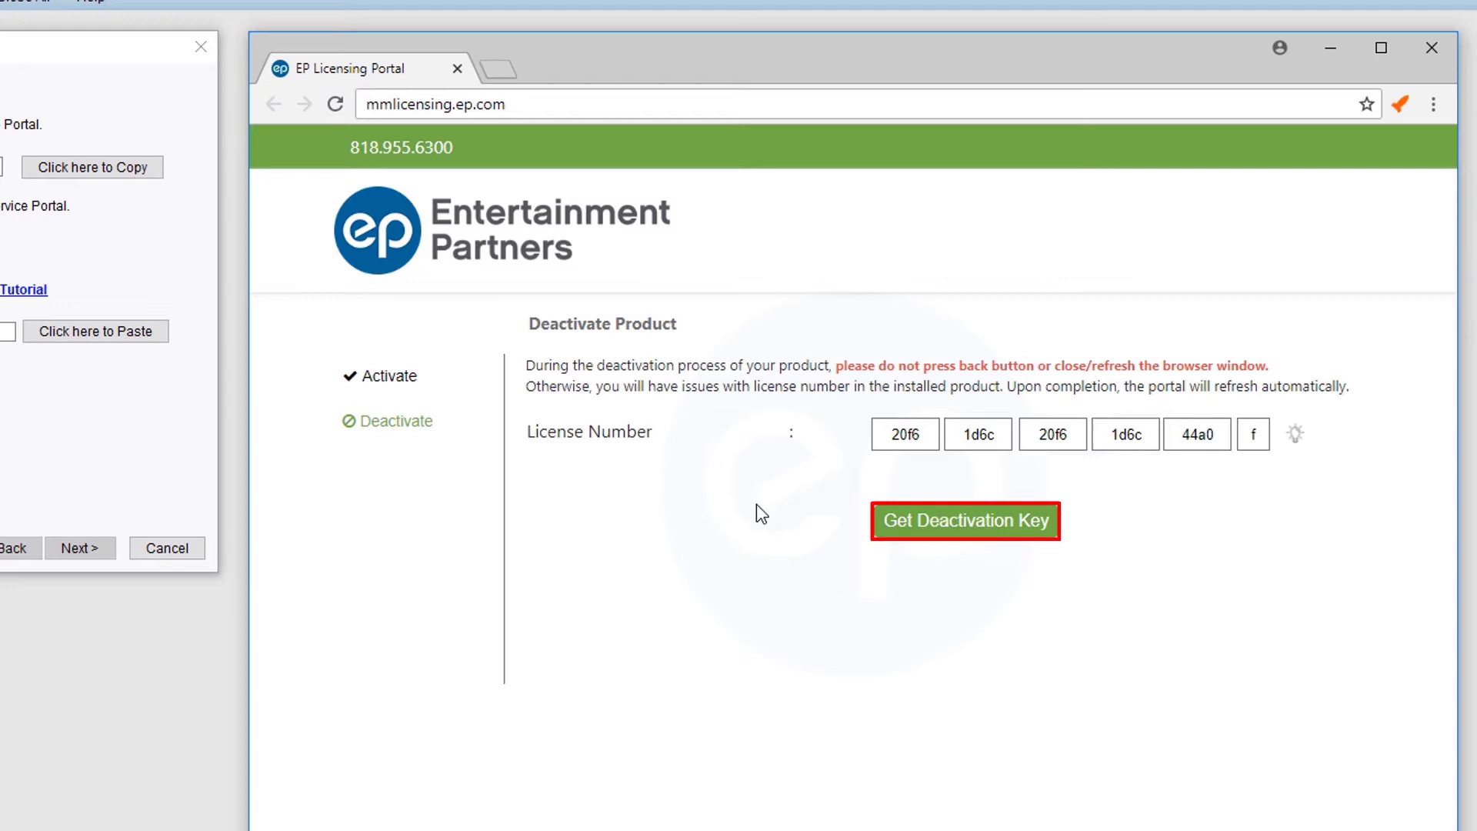
left_click(881, 539)
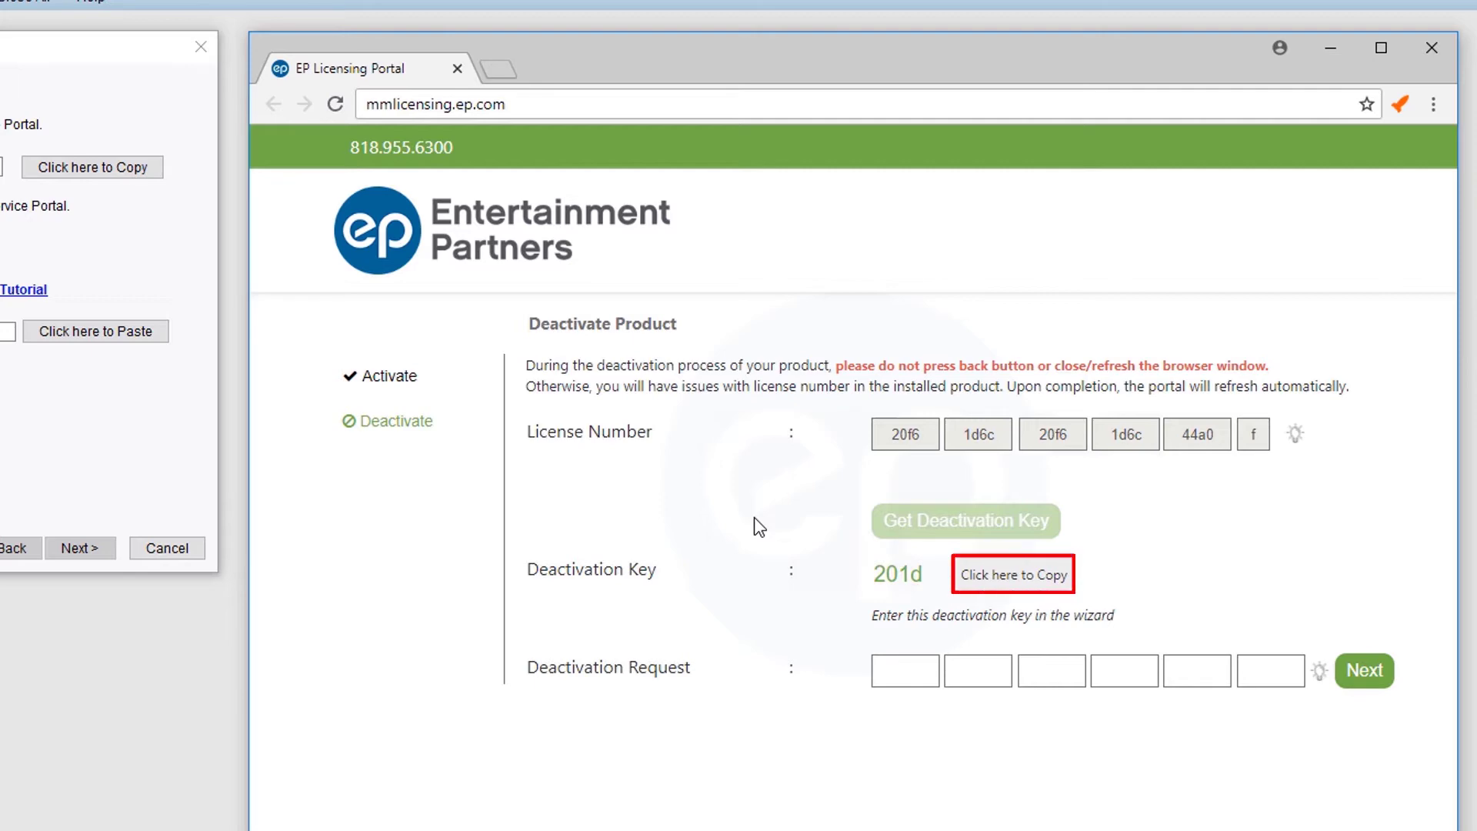
left_click(966, 589)
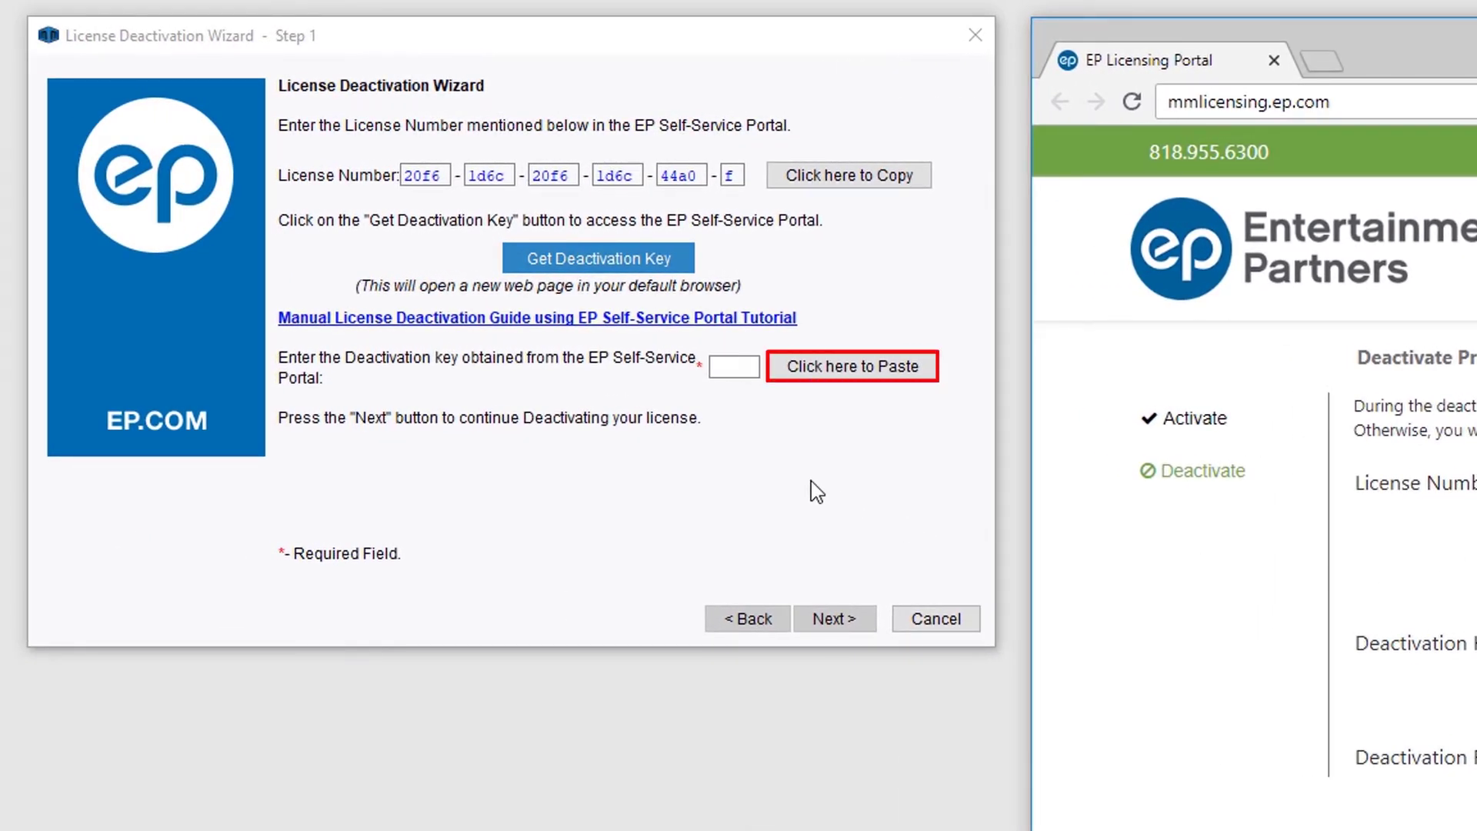
- Paste the deactivation key into the wizard, advance to Step 2, and copy the request code
left_click(777, 374)
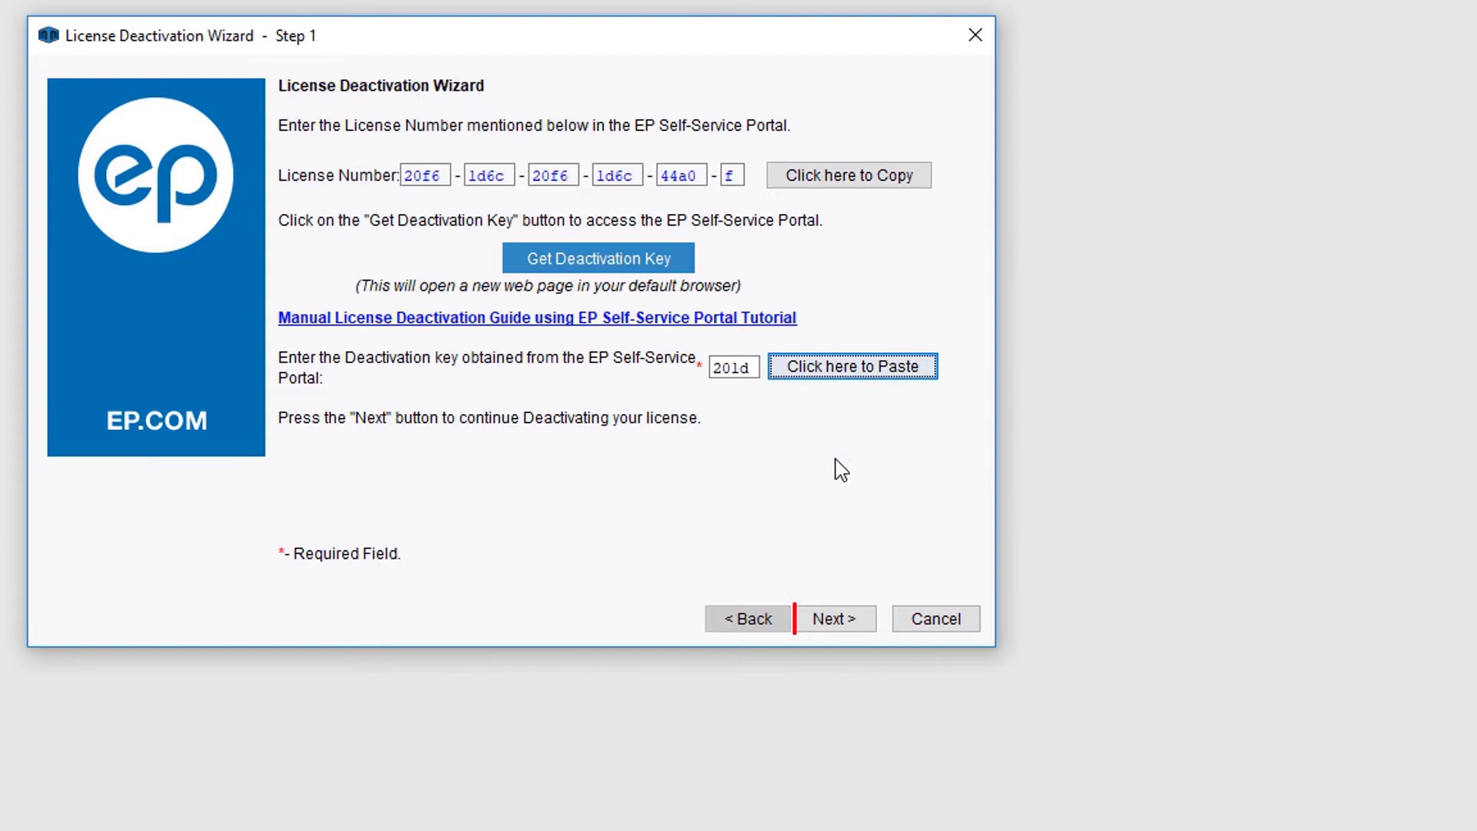
left_click(872, 625)
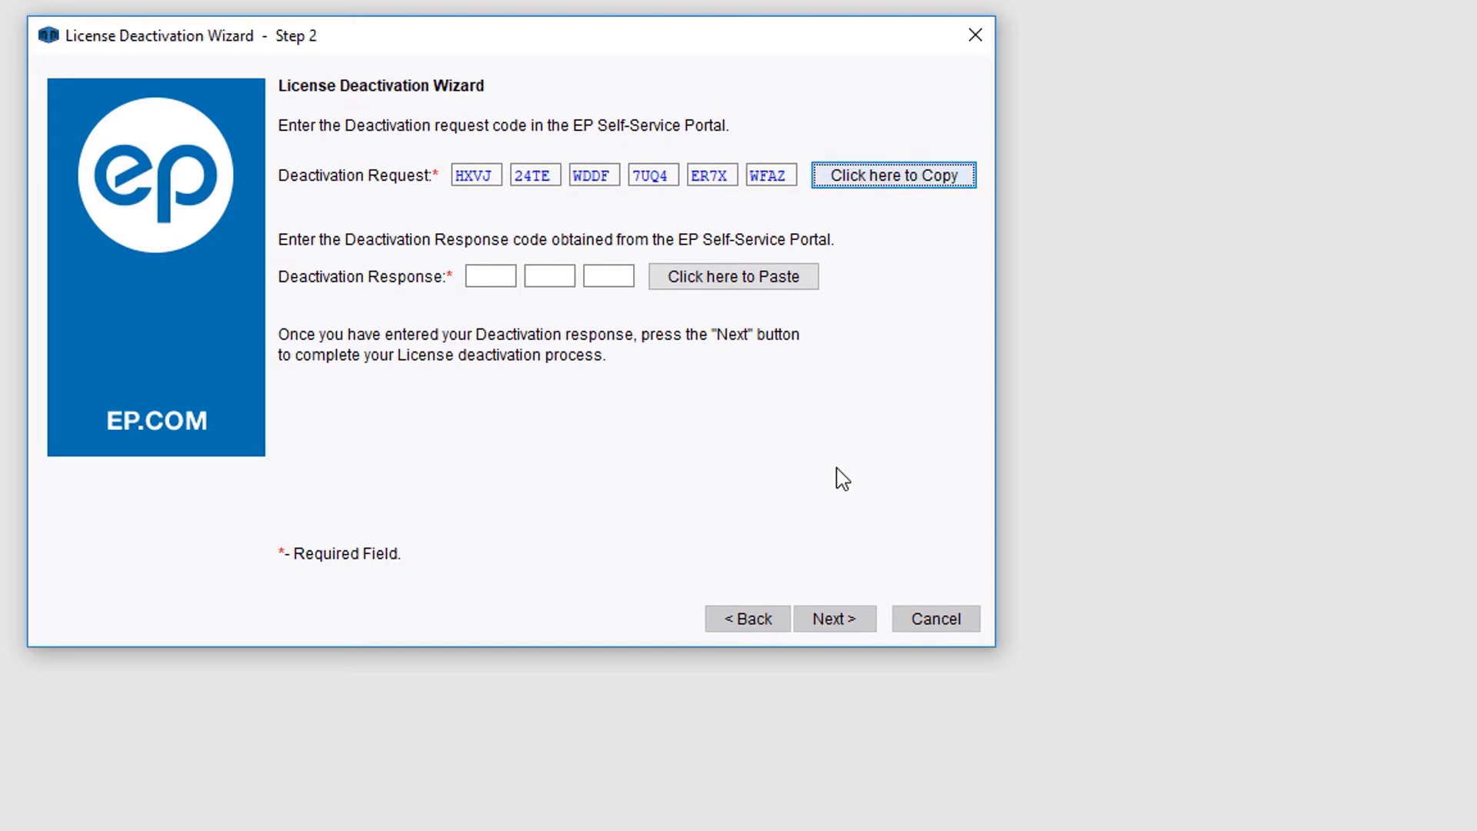
left_click(968, 196)
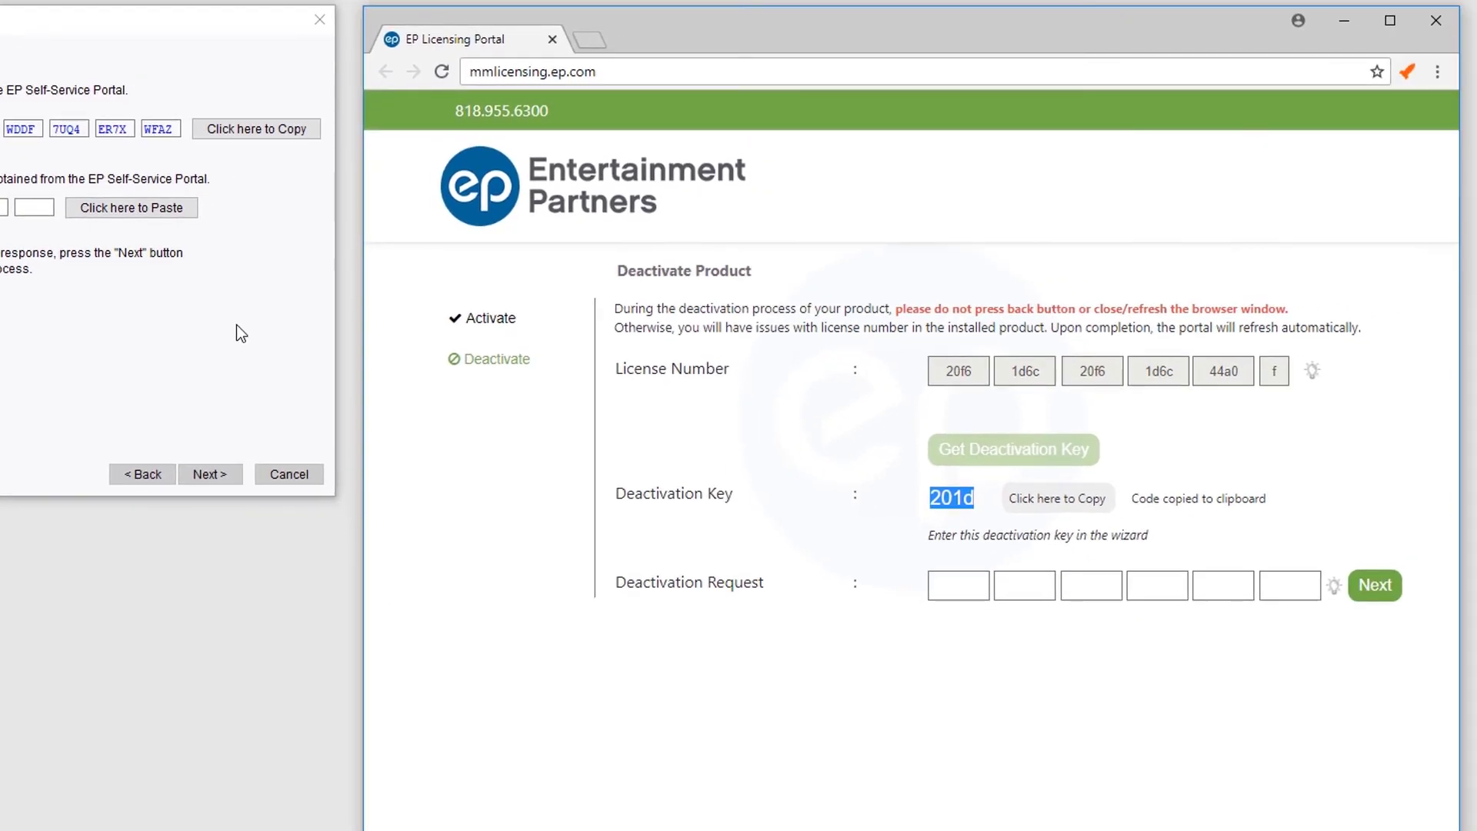
- Paste the request code into the portal, submit it, and copy the returned deactivation response
left_click(943, 584)
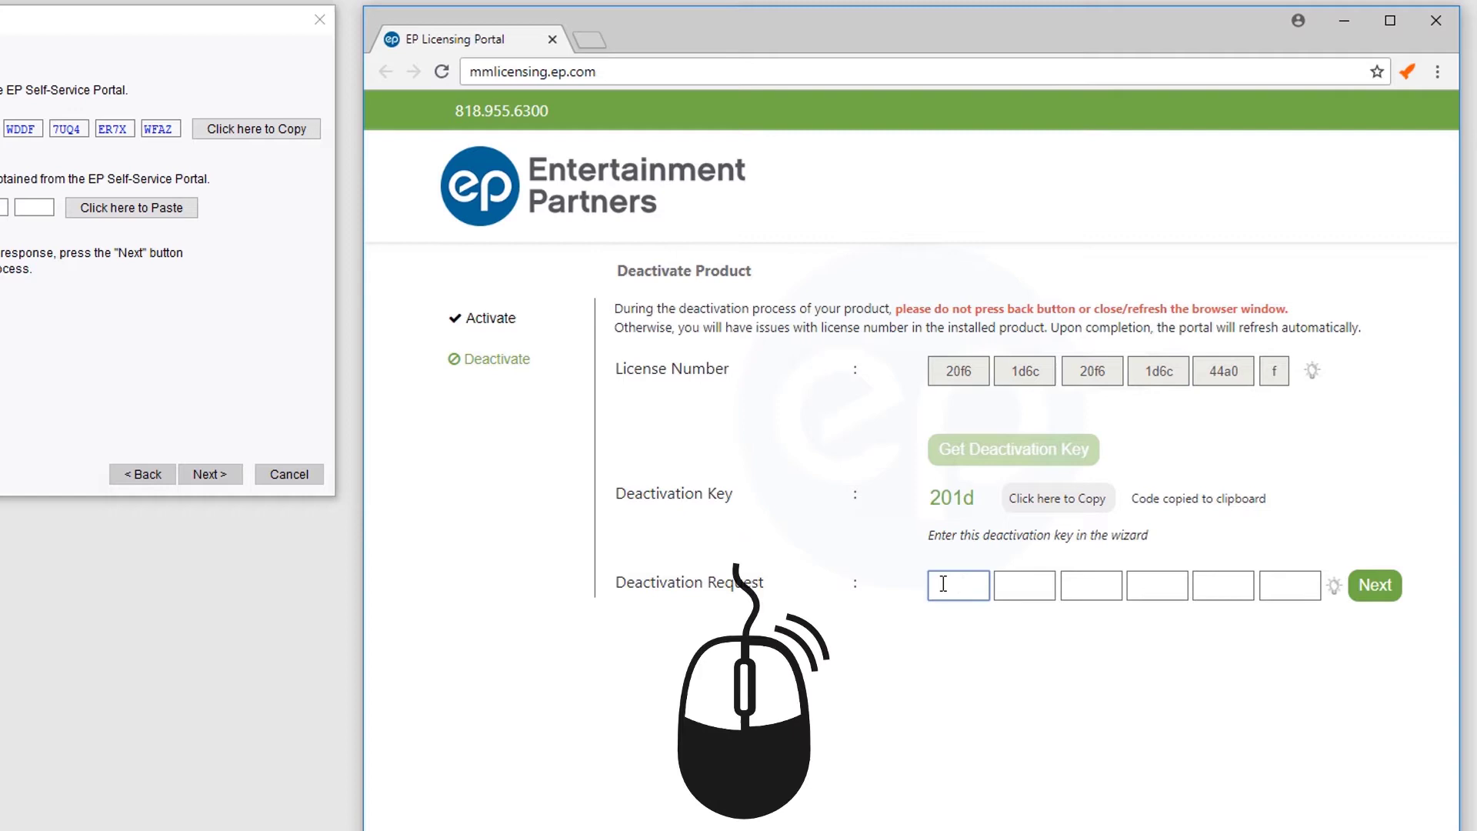
right_click(944, 584)
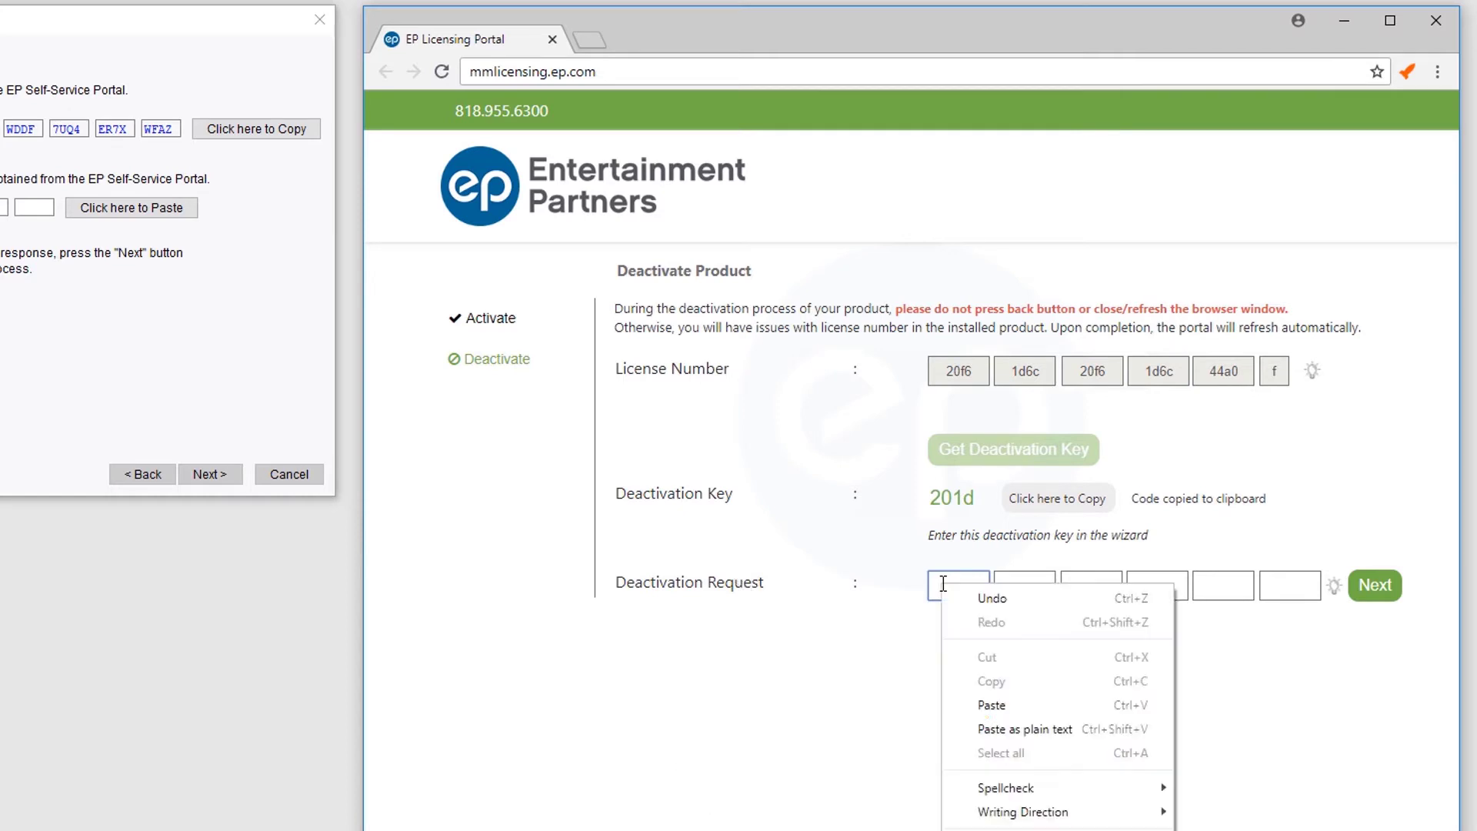
left_click(1026, 703)
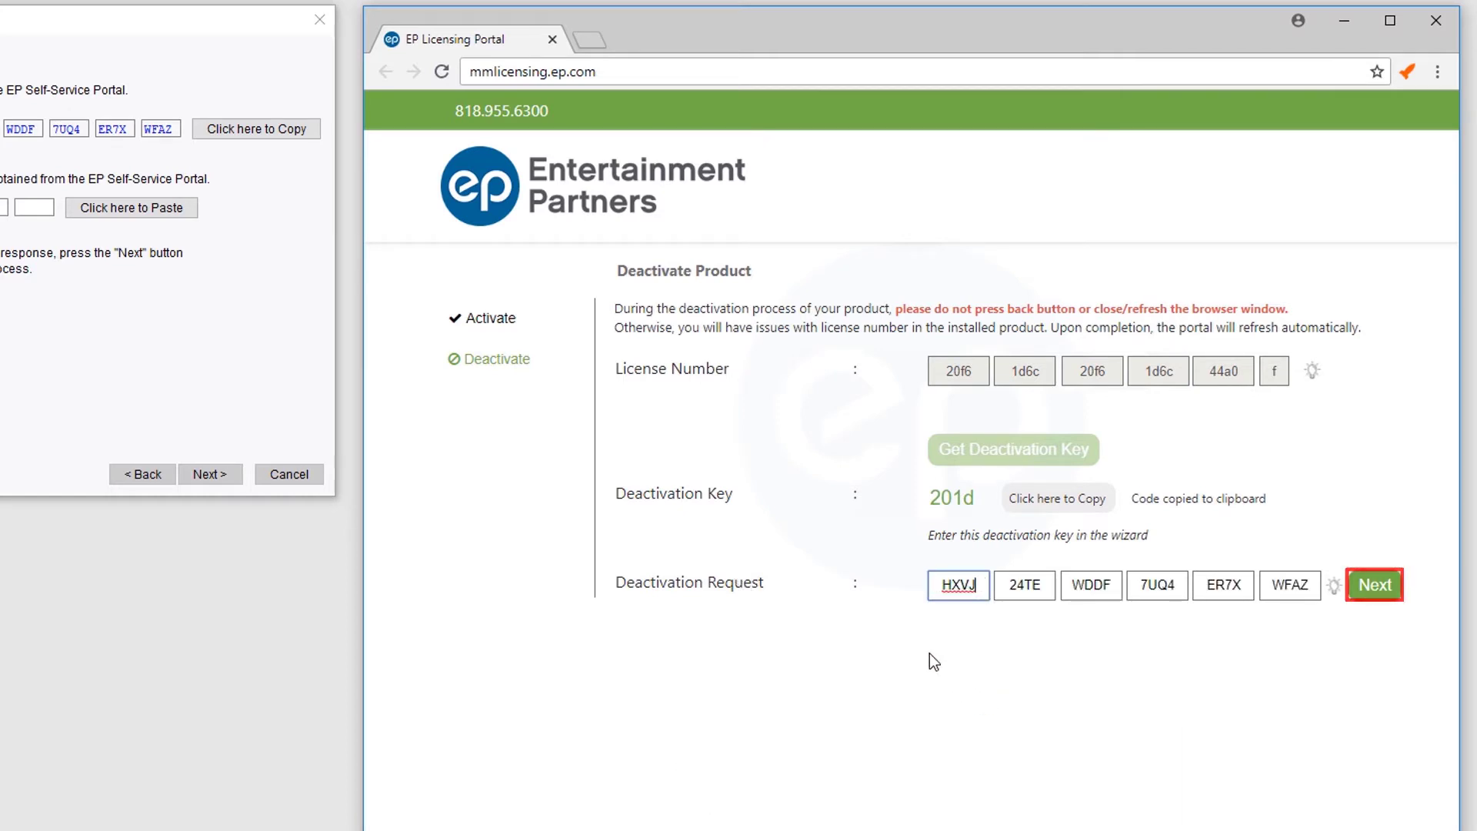
left_click(1360, 597)
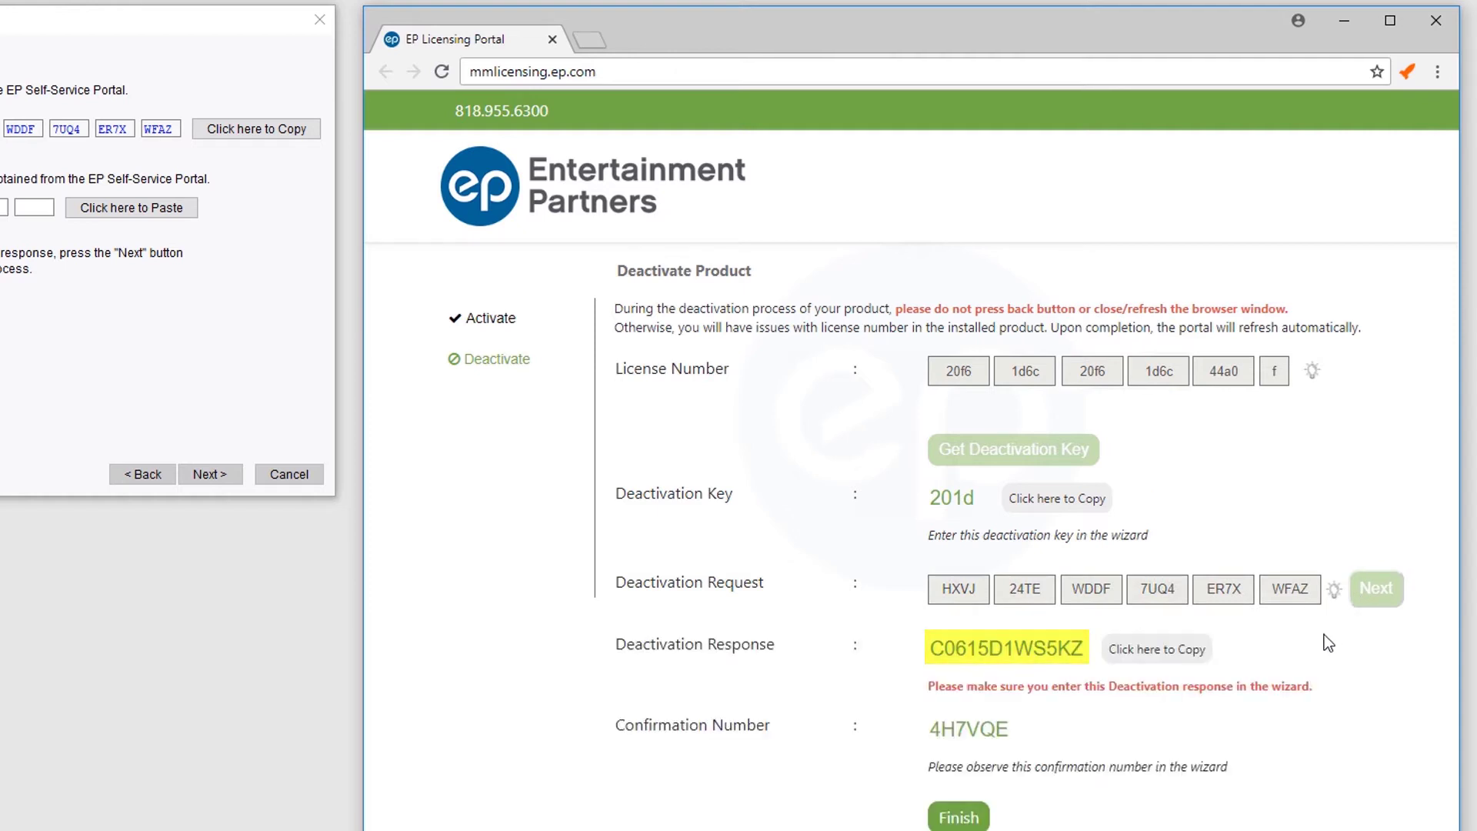
left_click(1147, 650)
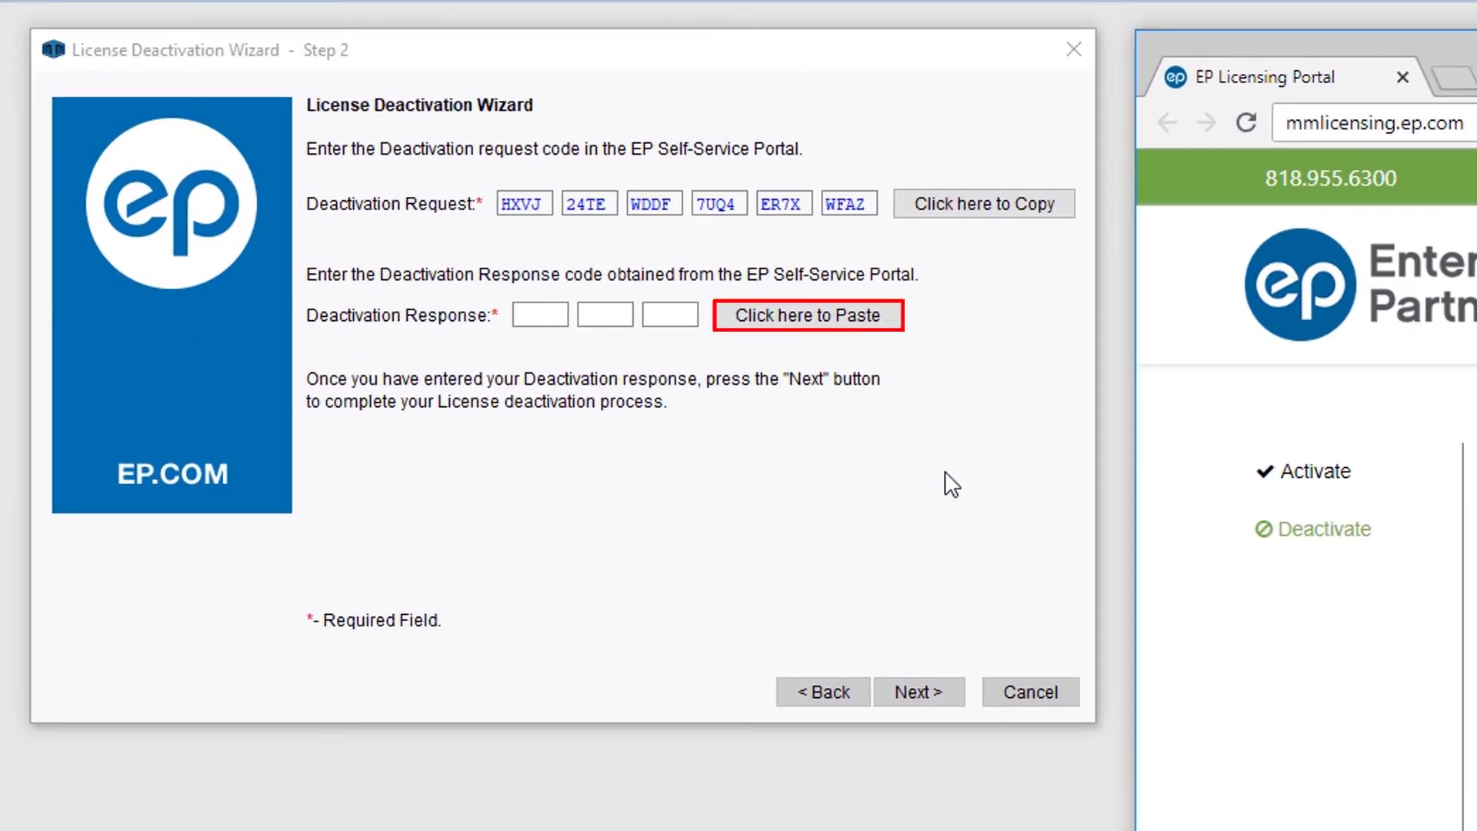
- Paste the deactivation response into the wizard, get the confirmation number, and finish
left_click(892, 315)
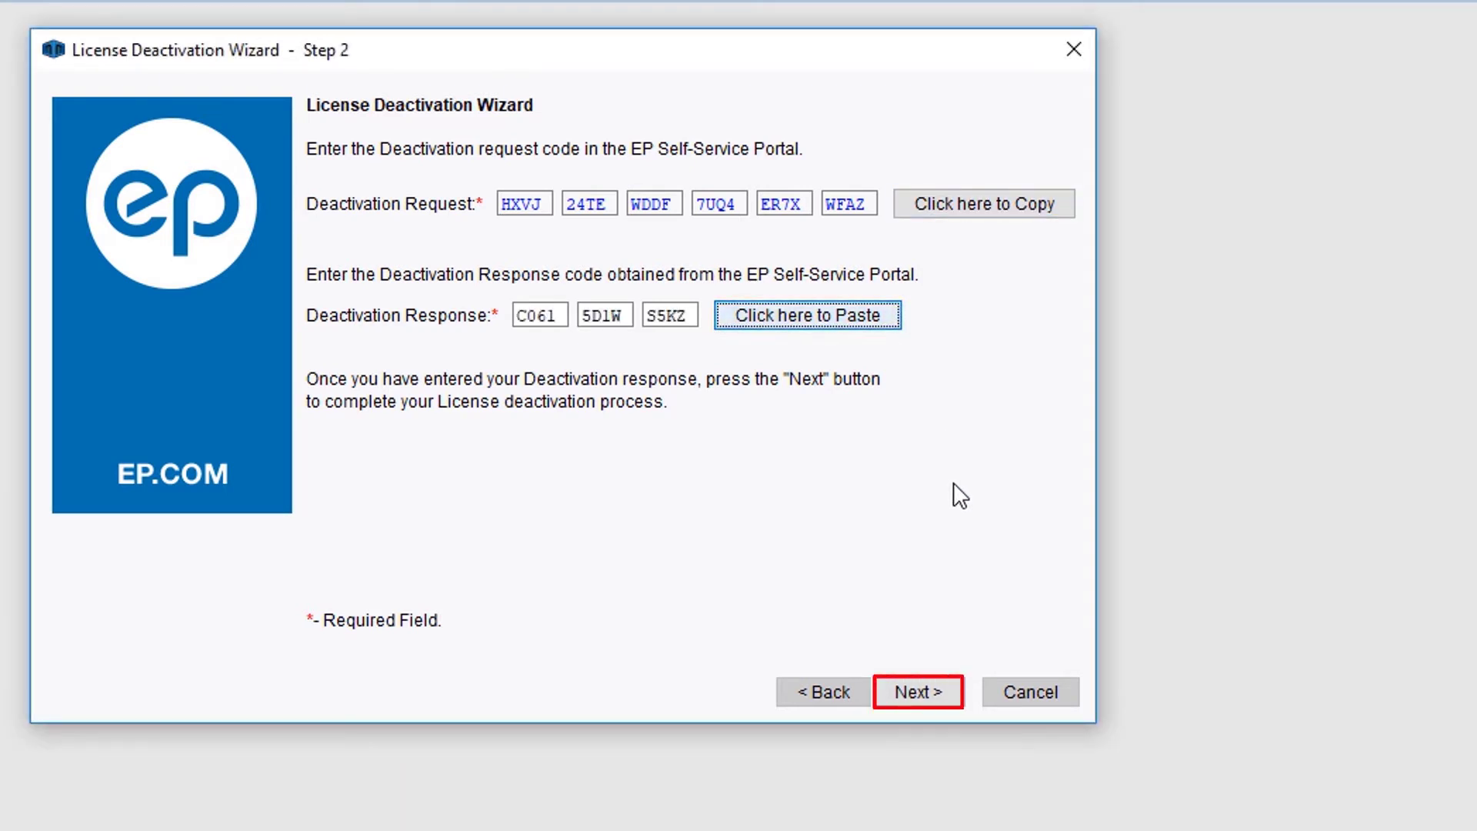
left_click(953, 691)
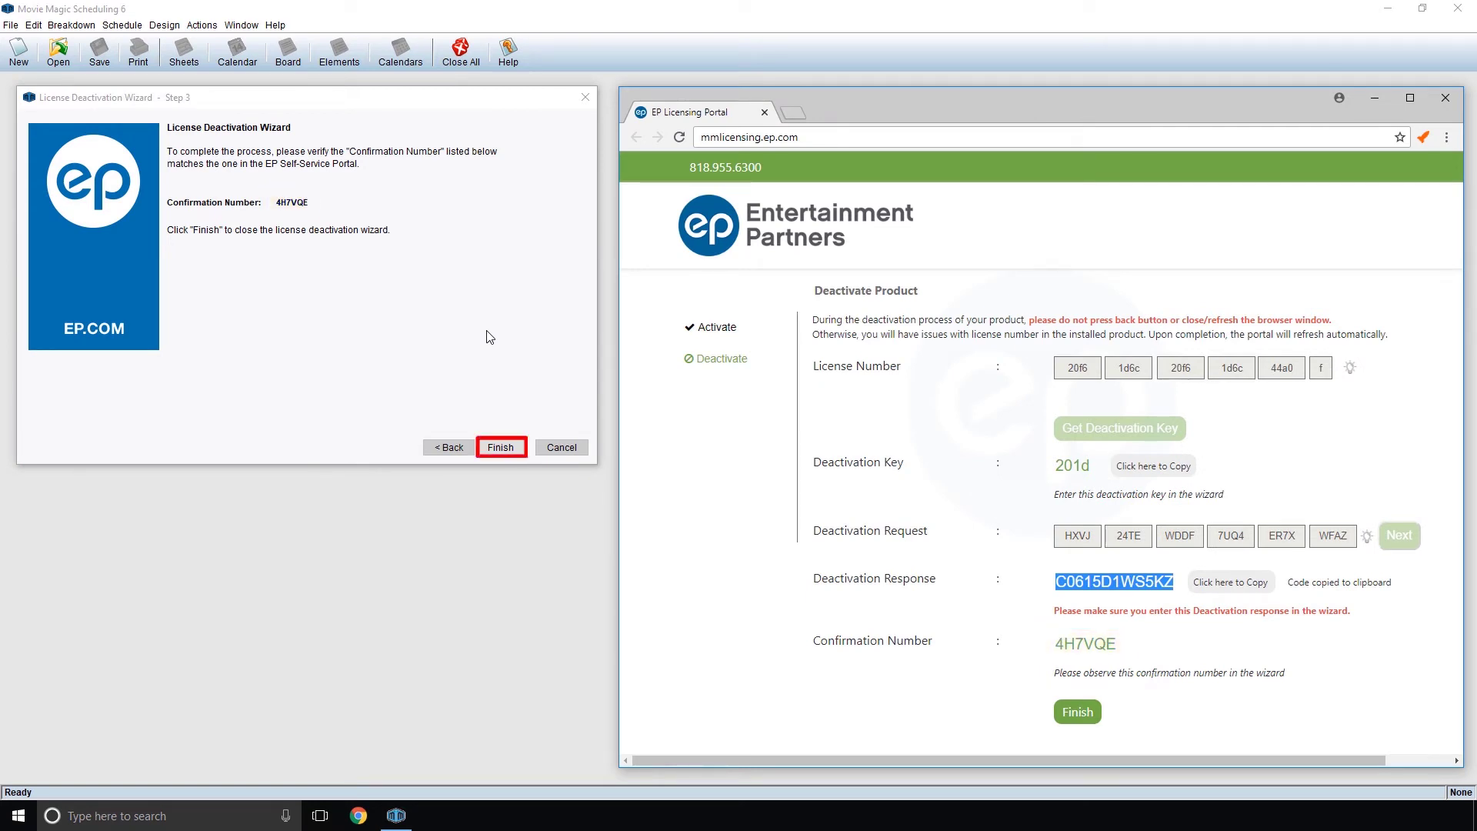
left_click(521, 447)
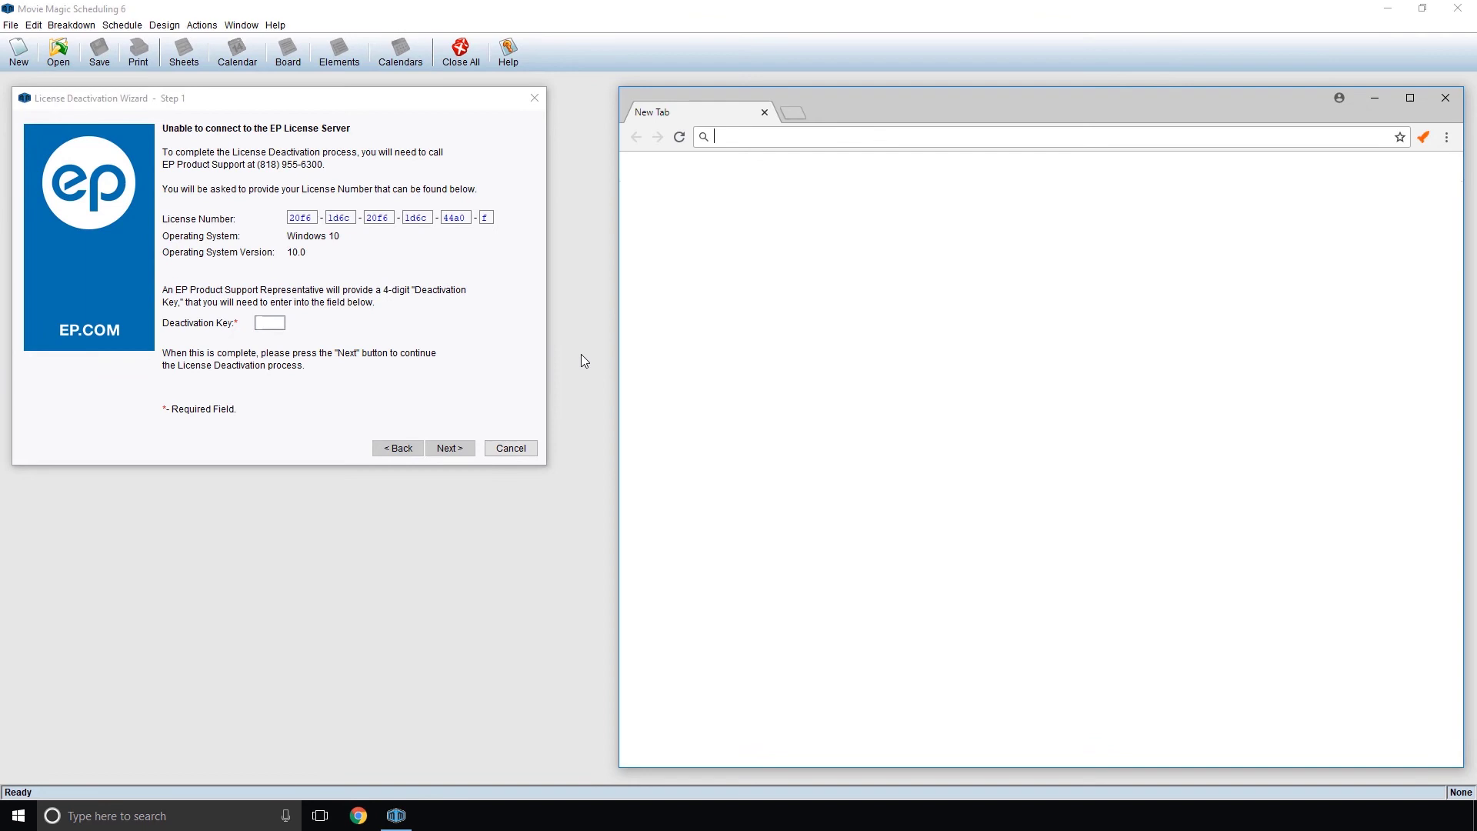
- Go to mmlicensing.ep.com in a new browser tab
type("mmlicensing.ep.com")
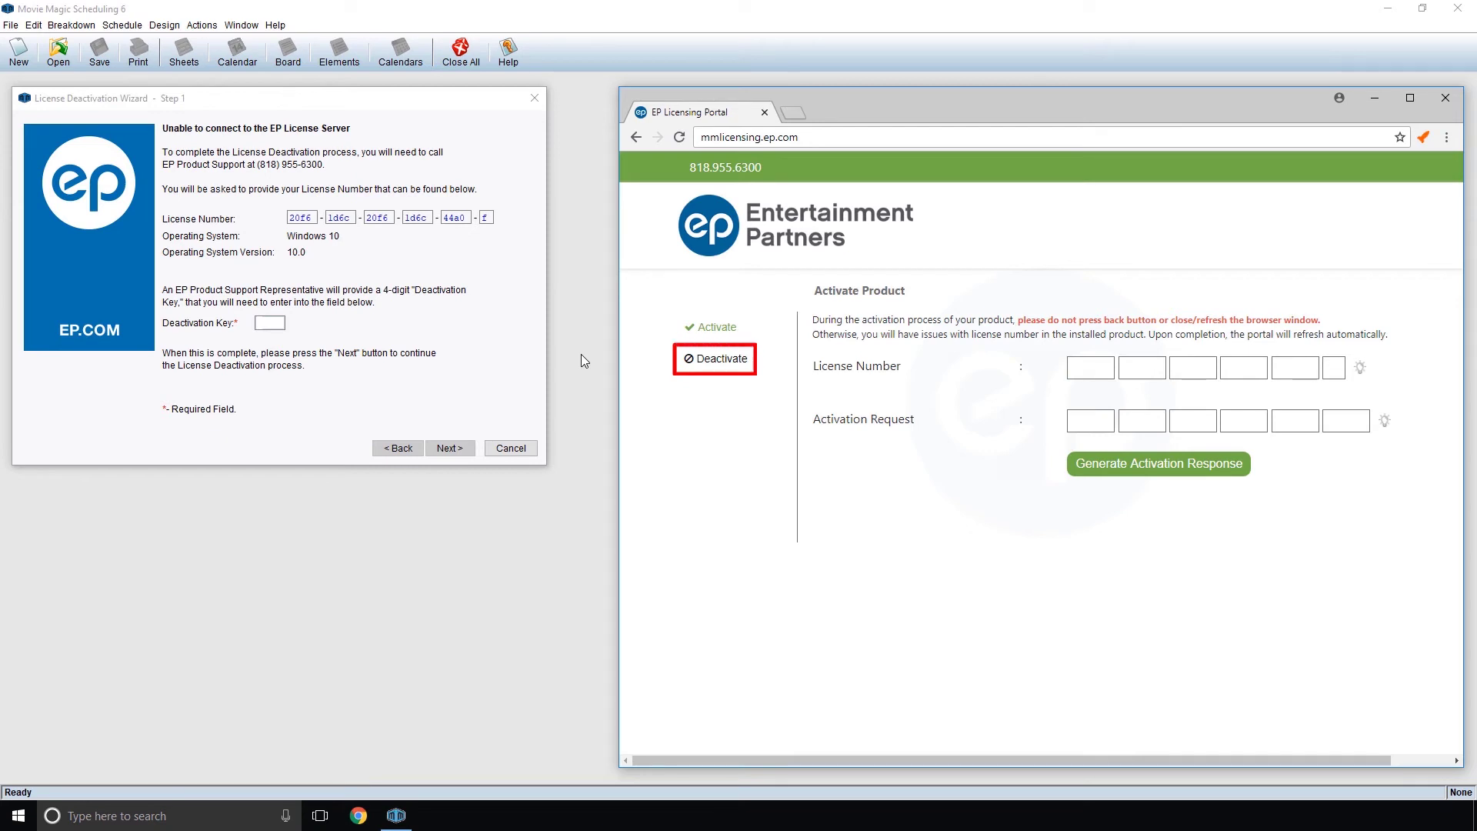
- On the portal's Deactivate page, enter the license number, generate a deactivation key, and copy it
left_click(722, 359)
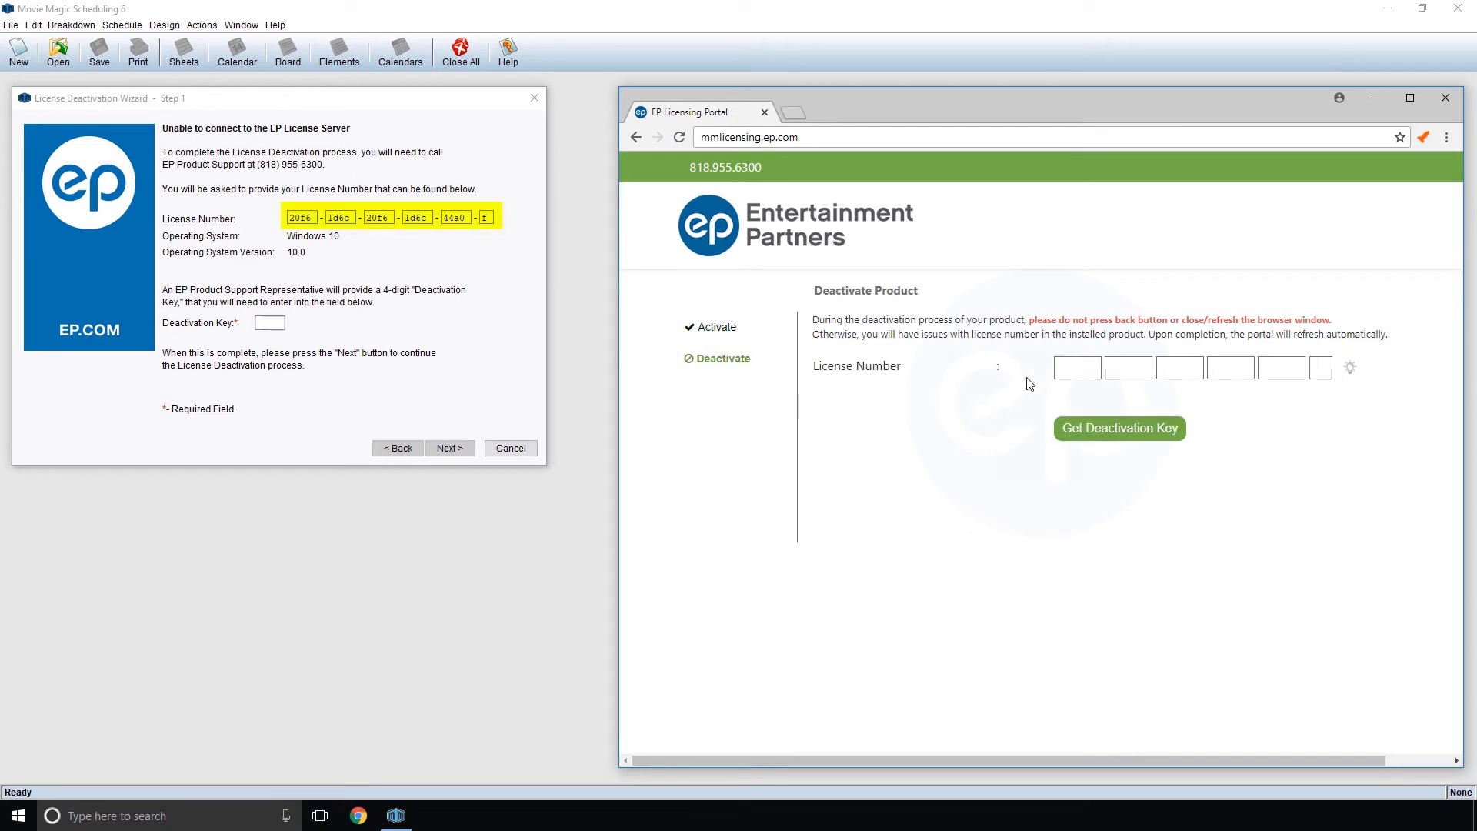
left_click(1064, 369)
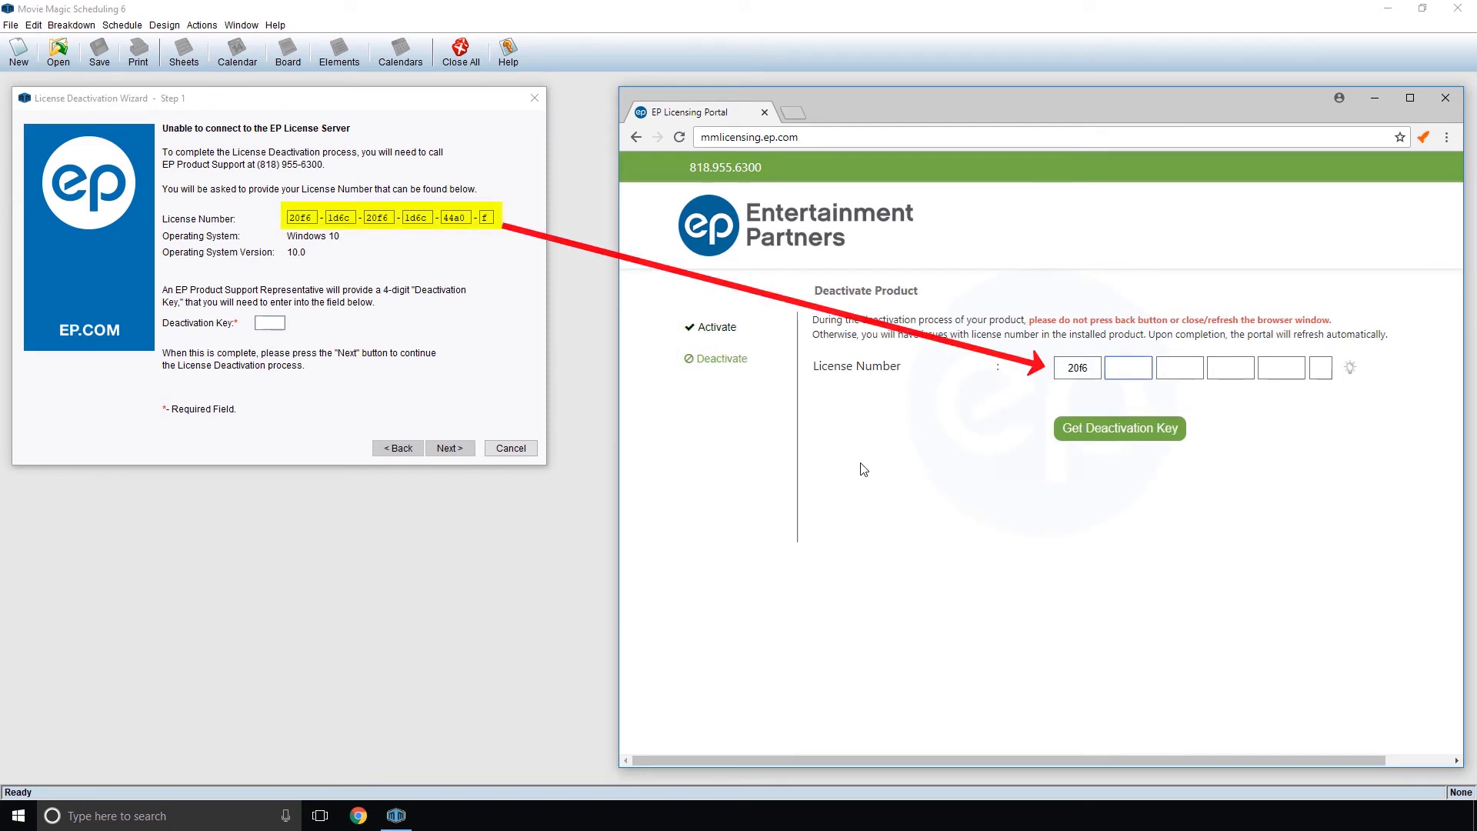
key("Tab")
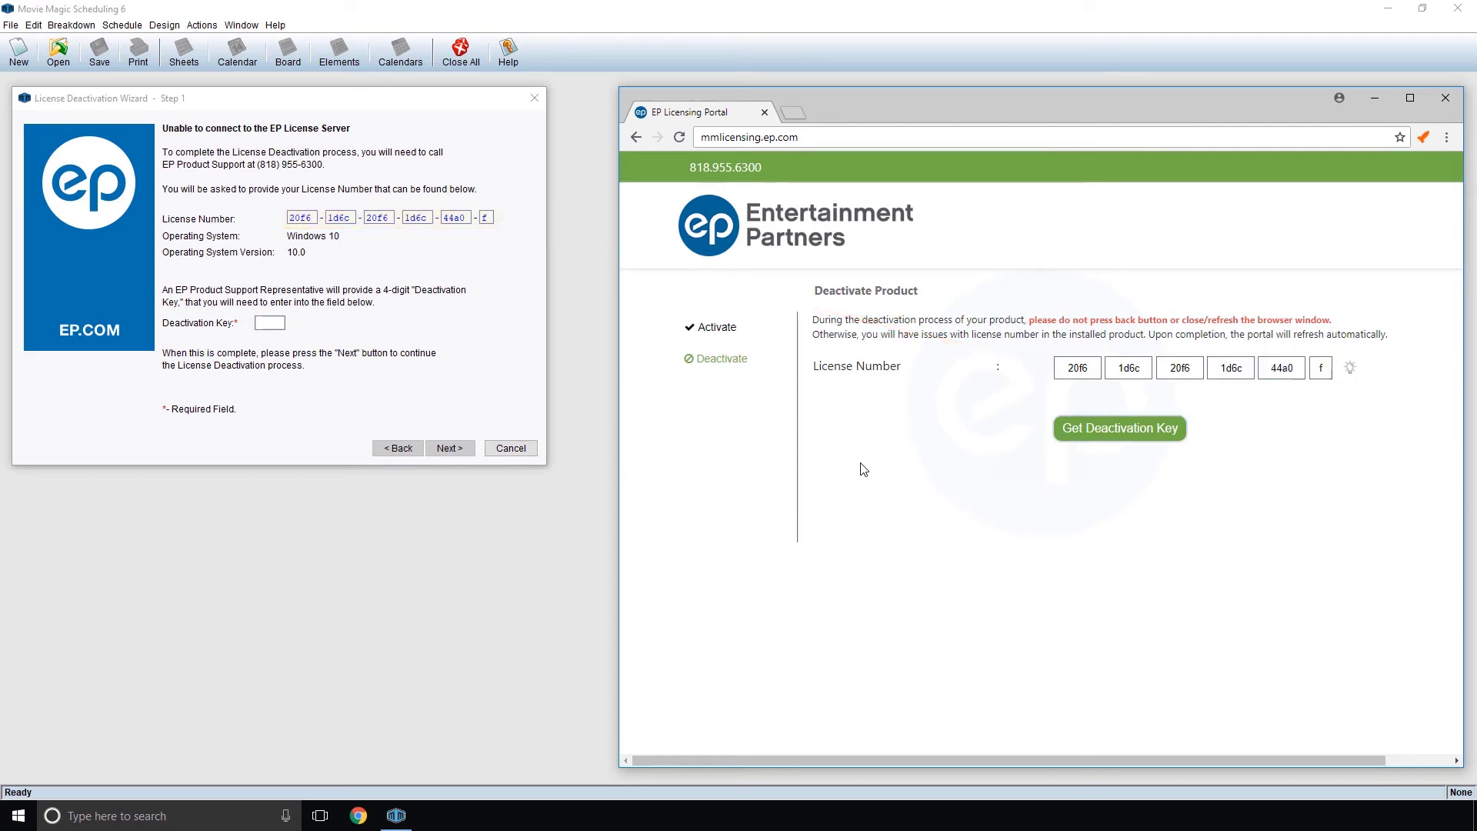
left_click(1064, 437)
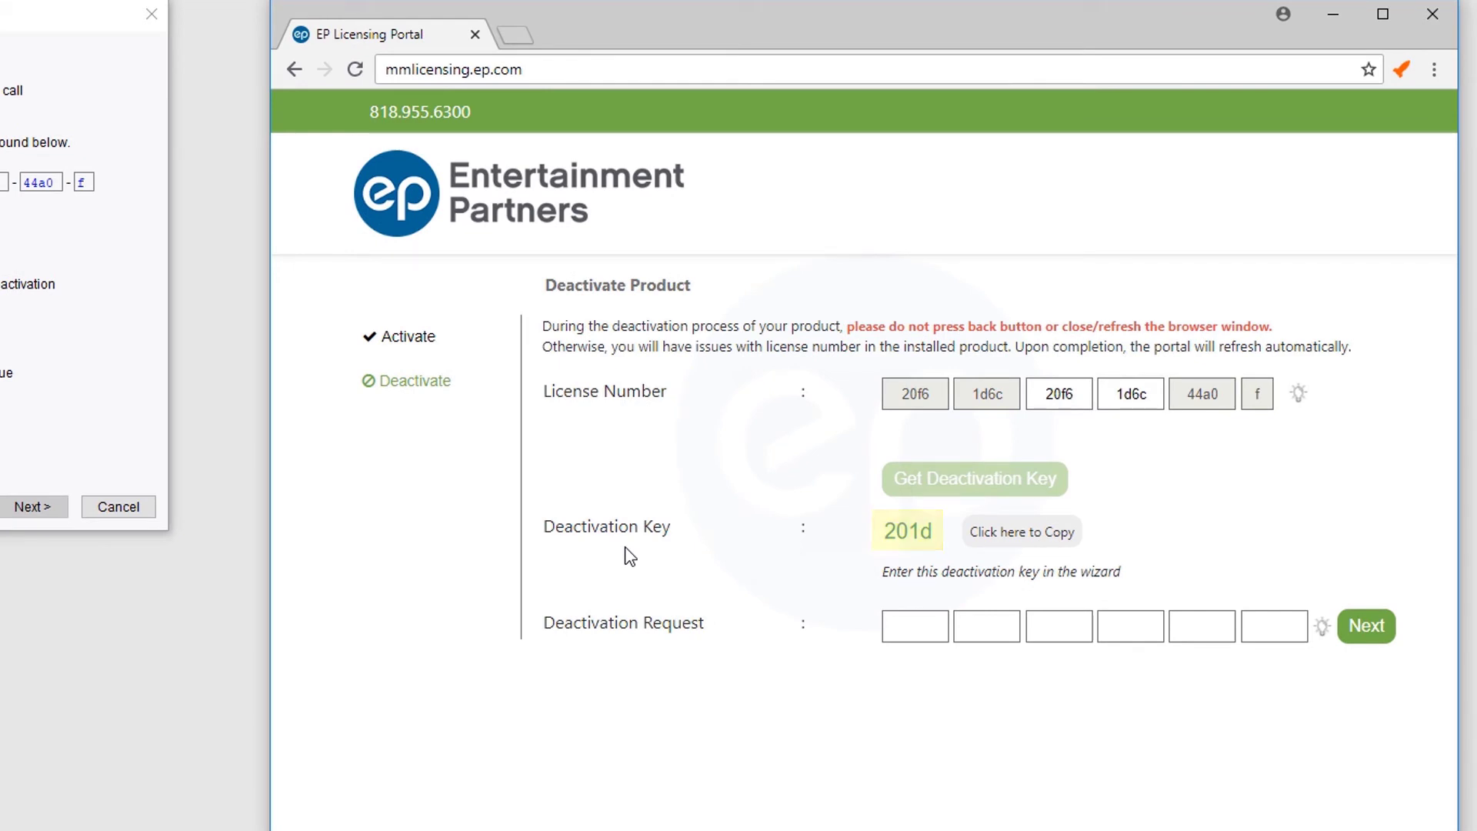
left_click(985, 538)
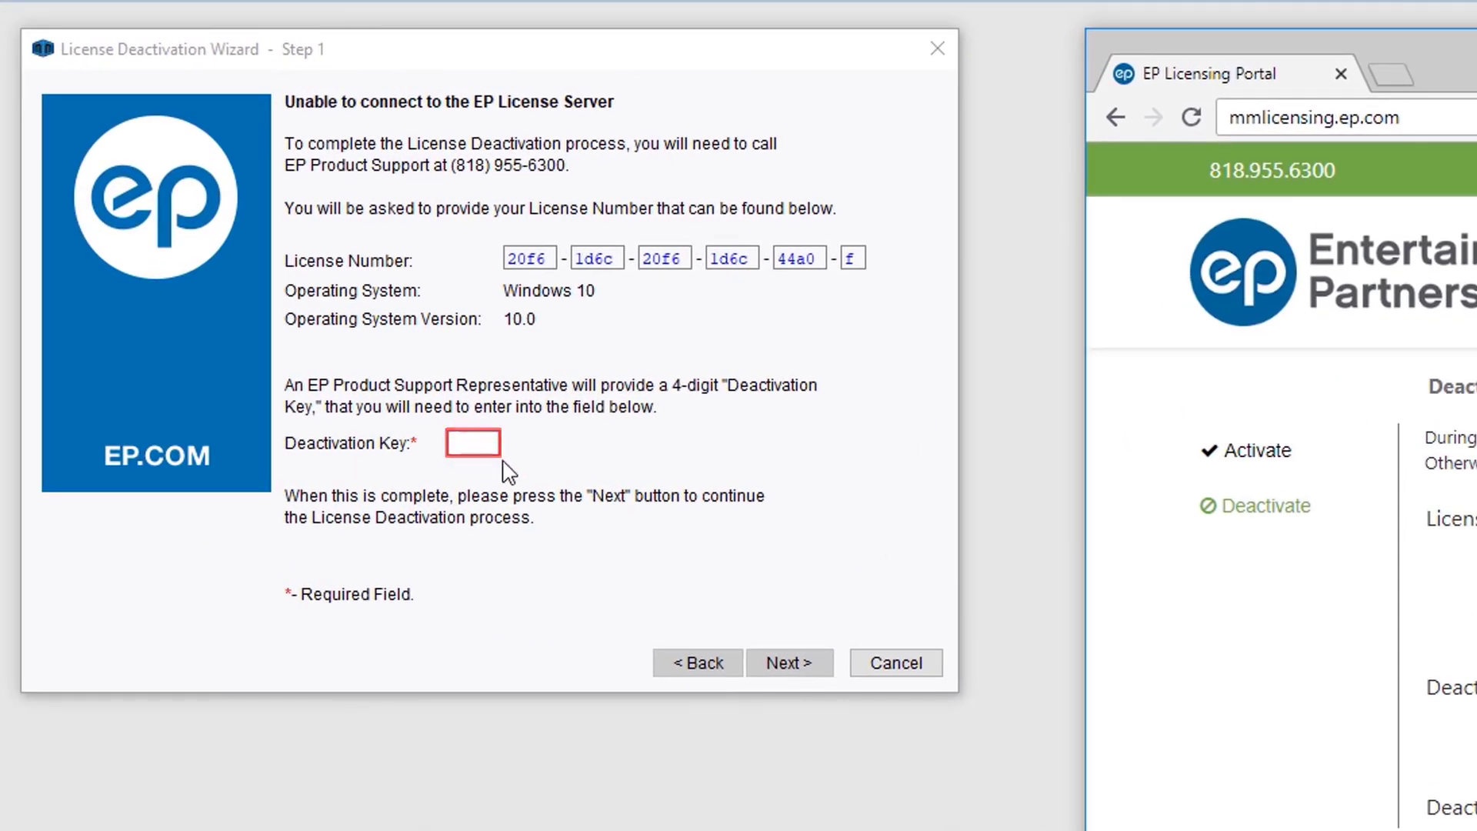
- Paste the copied deactivation key into the offline wizard and advance to the request step
left_click(489, 443)
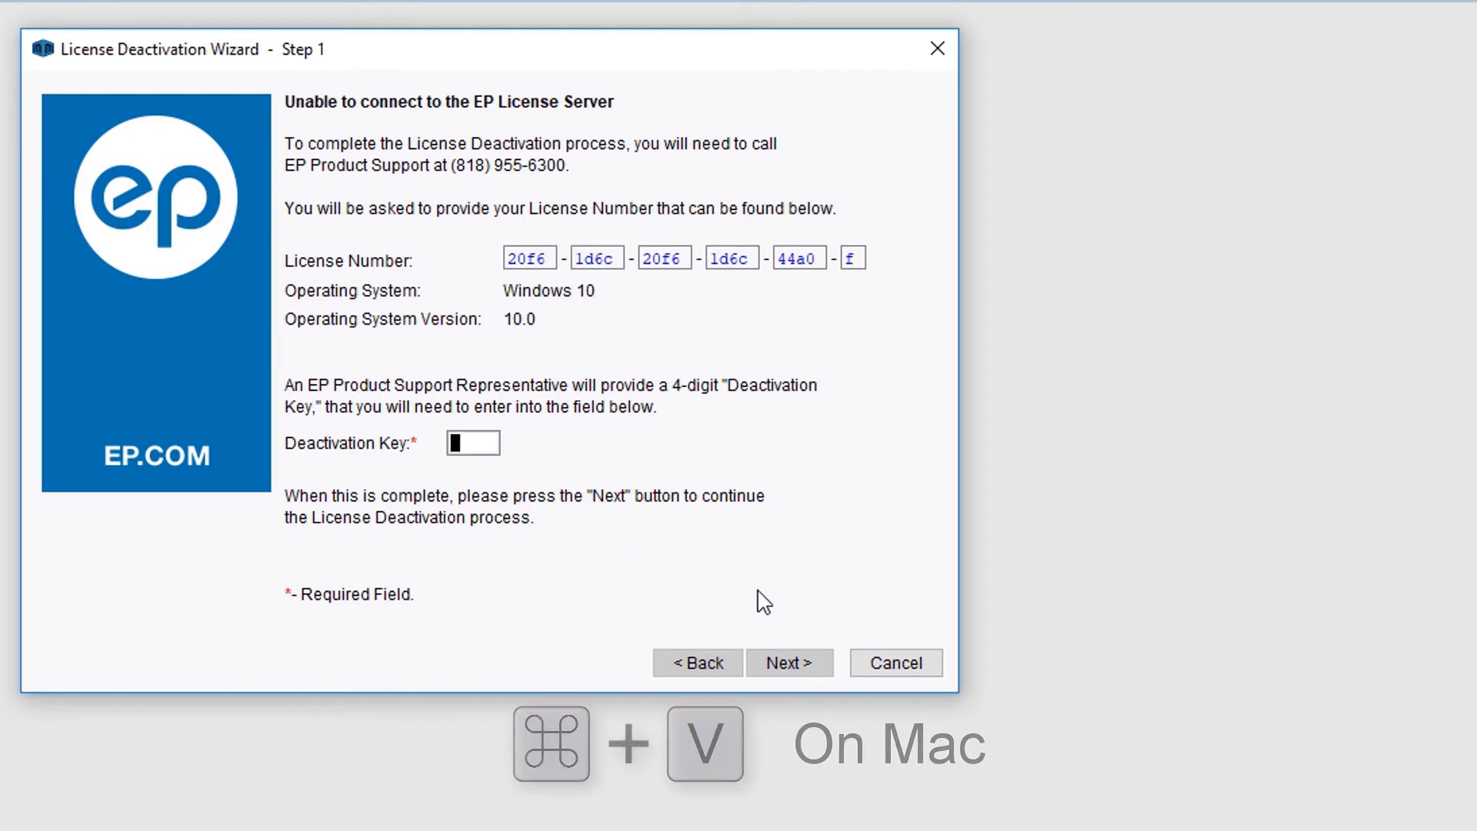
key("ctrl+v")
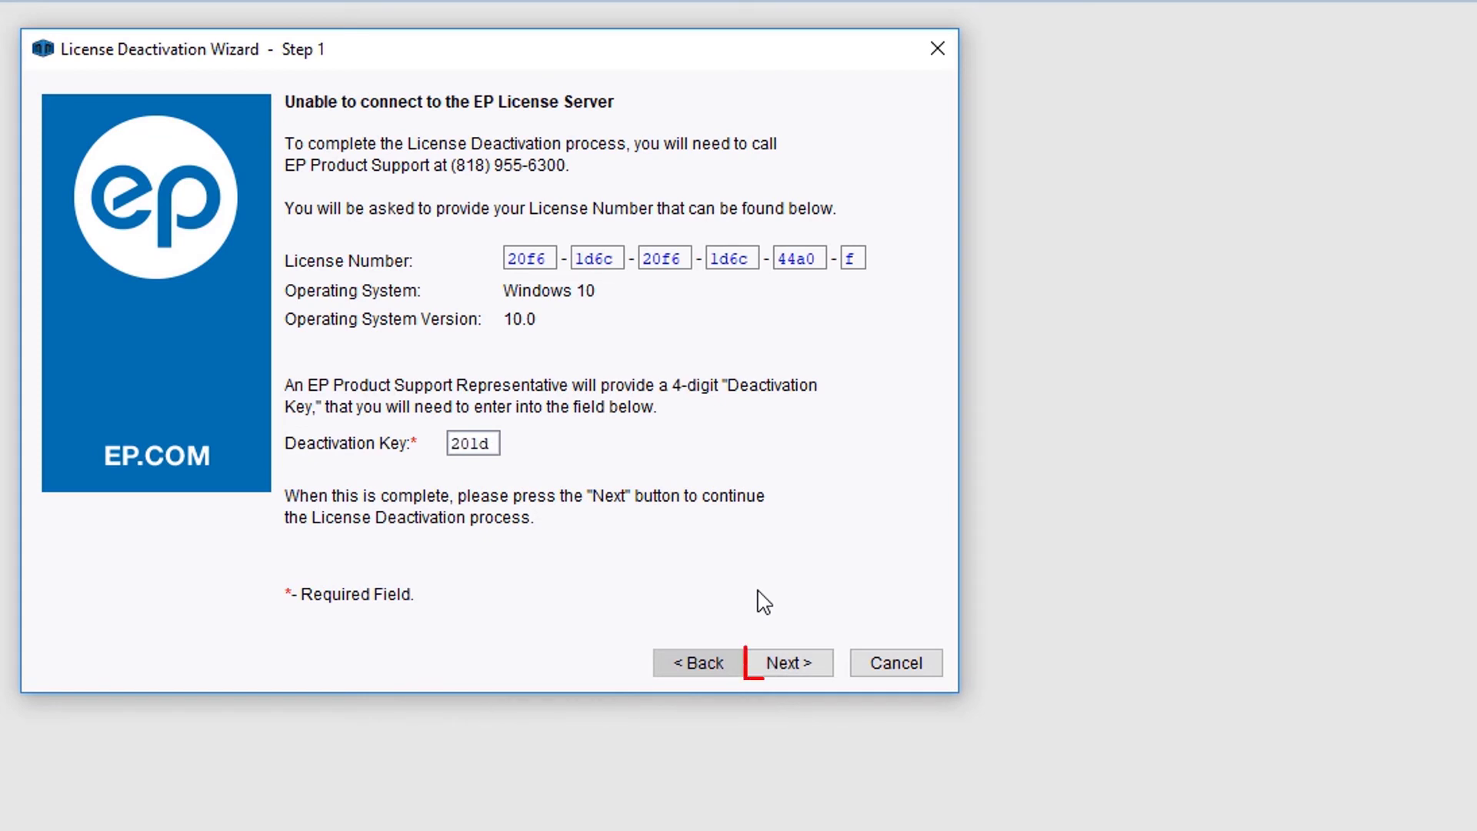
left_click(818, 663)
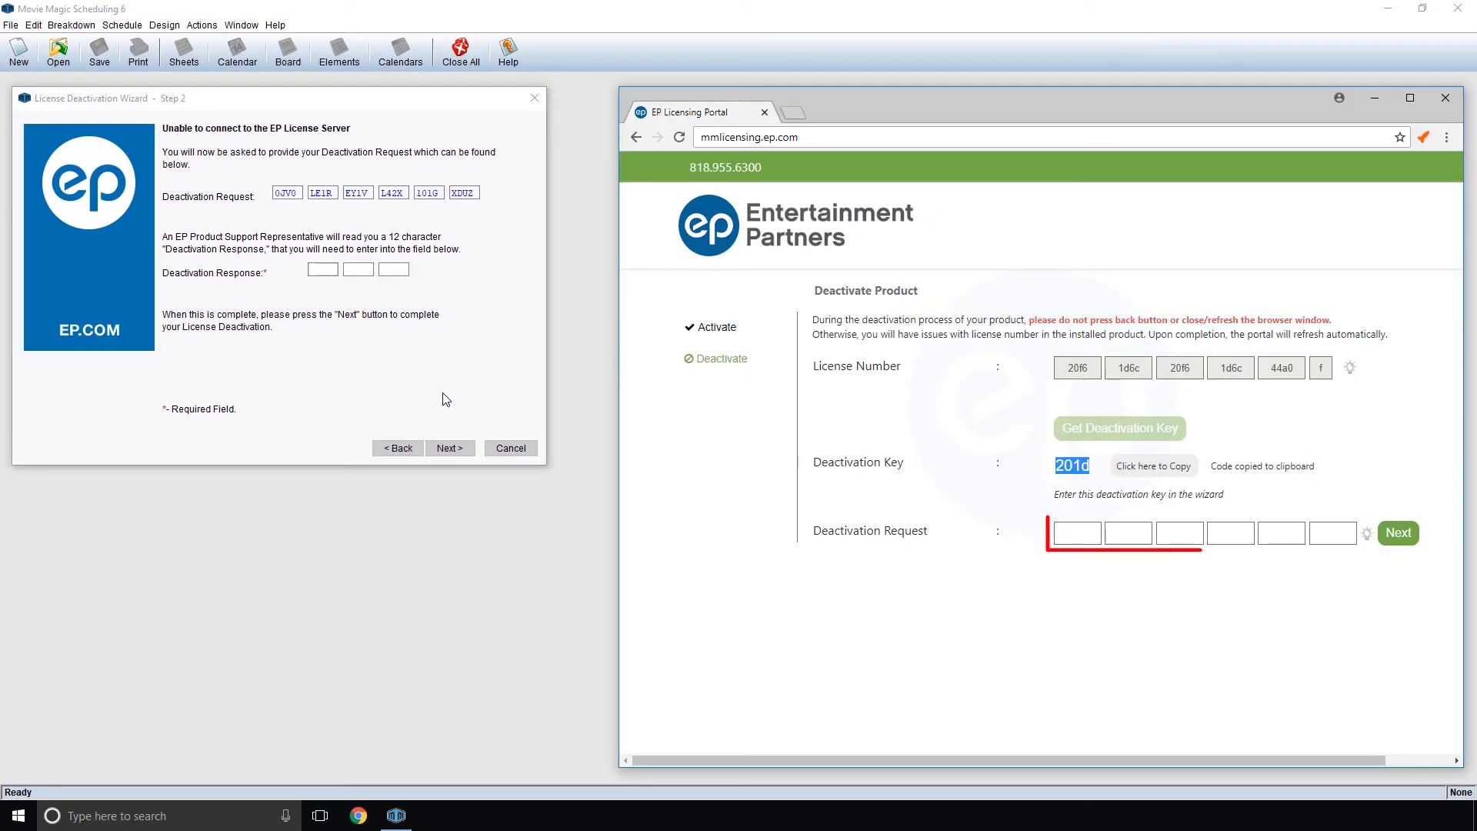
- Type the wizard's request code into the portal, submit it, and copy the deactivation response
left_click(1028, 550)
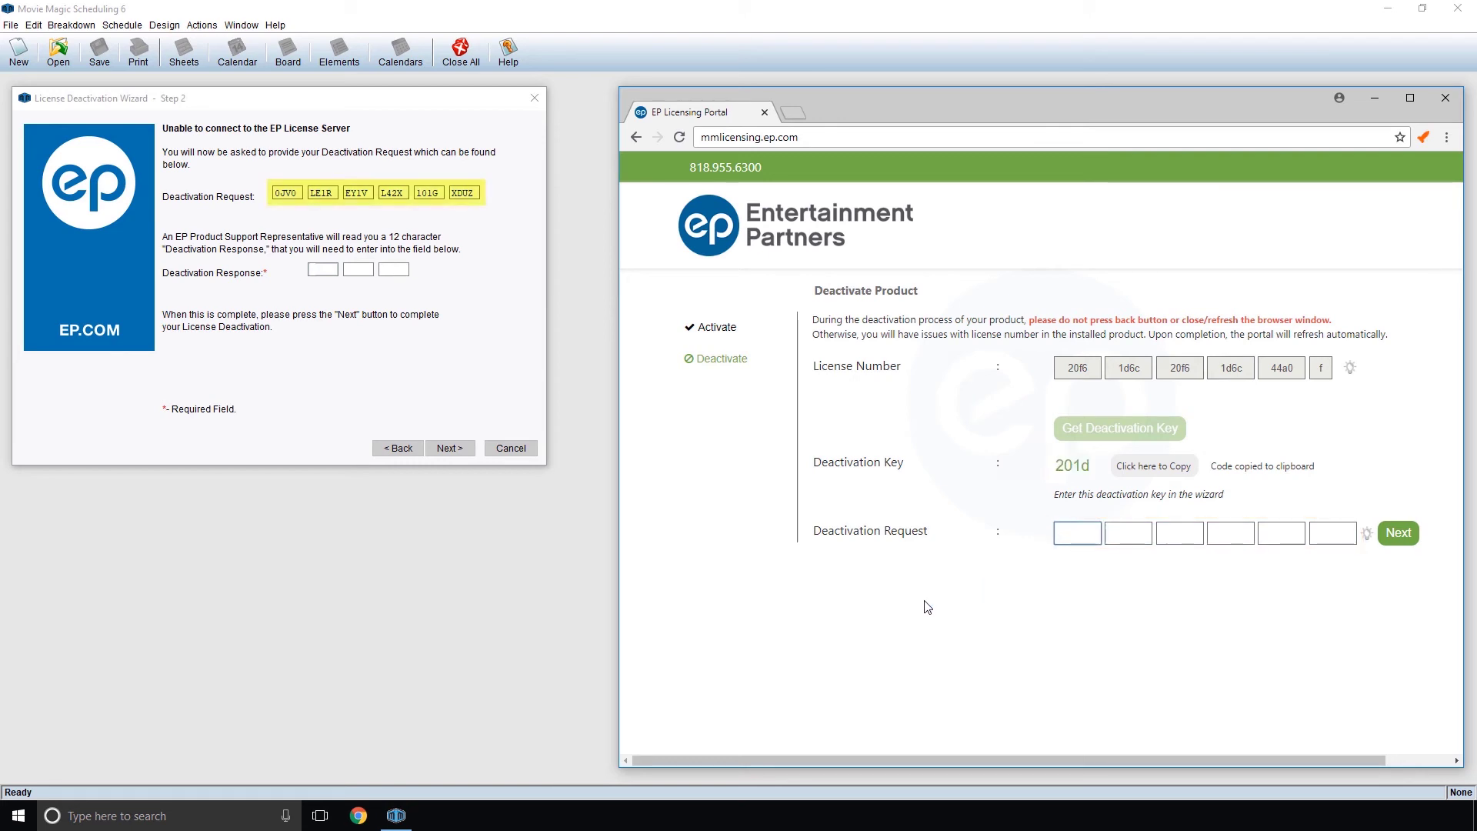
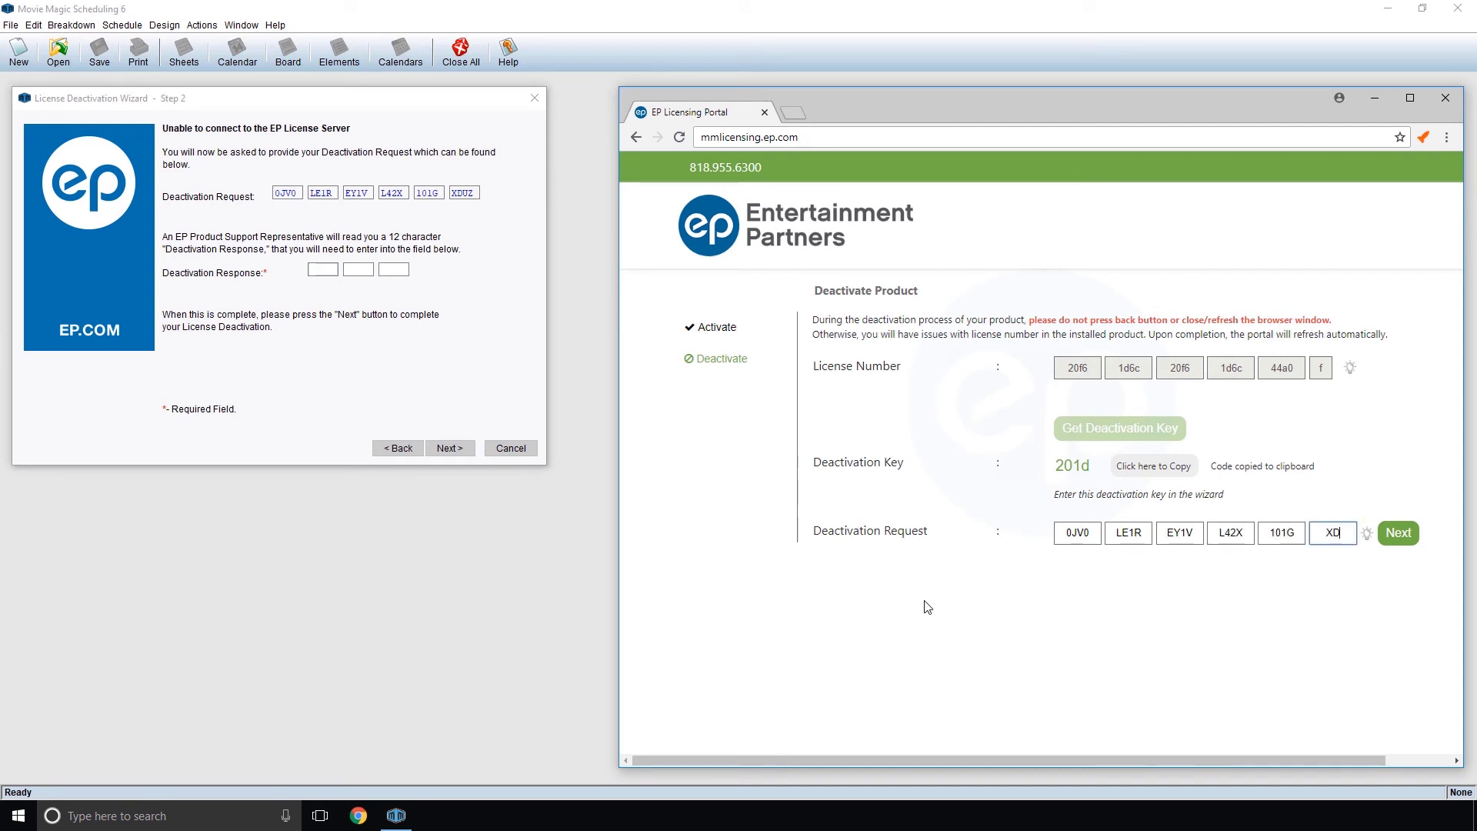
left_click(1396, 534)
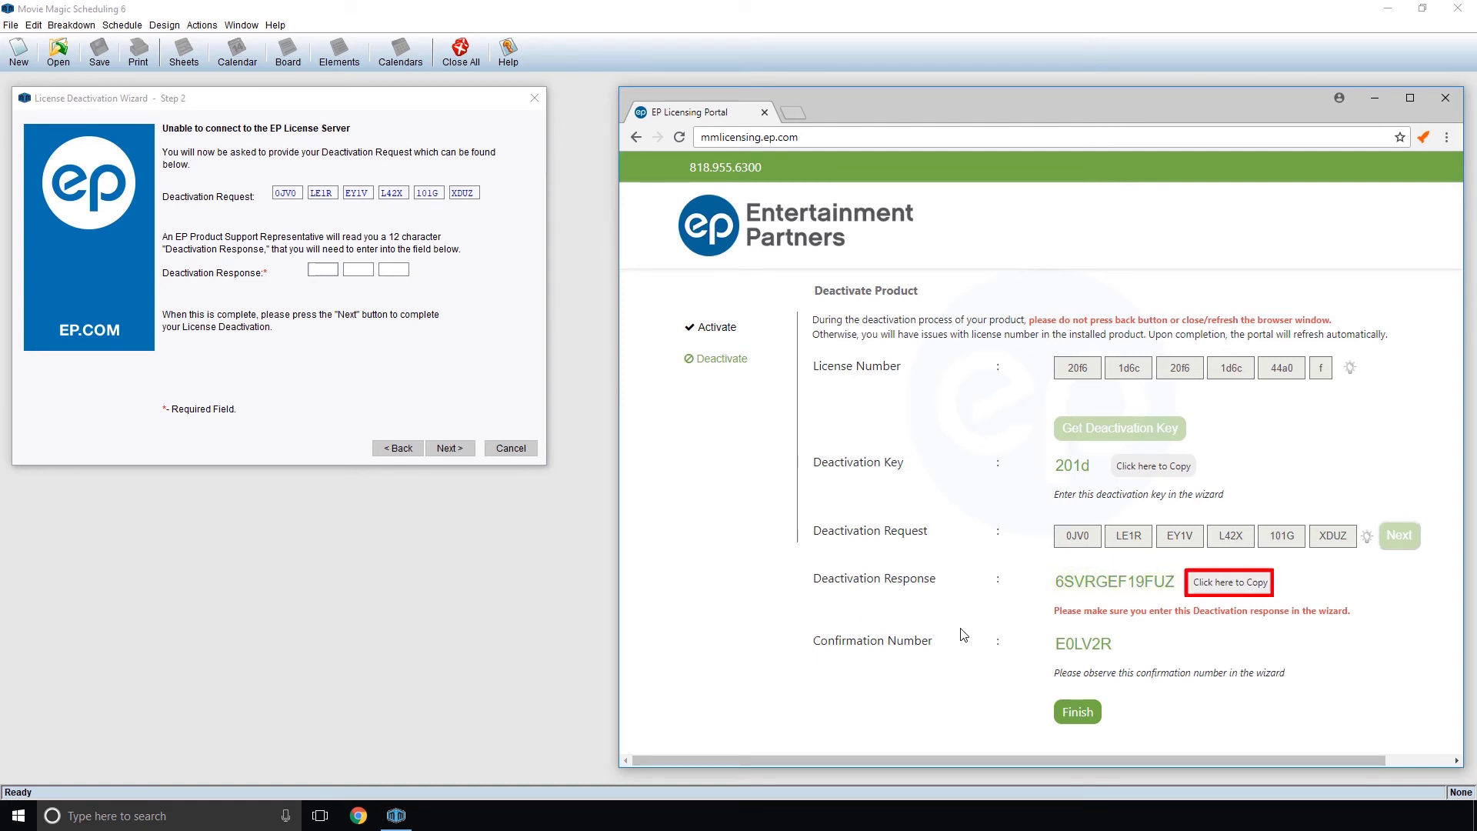
left_click(1206, 585)
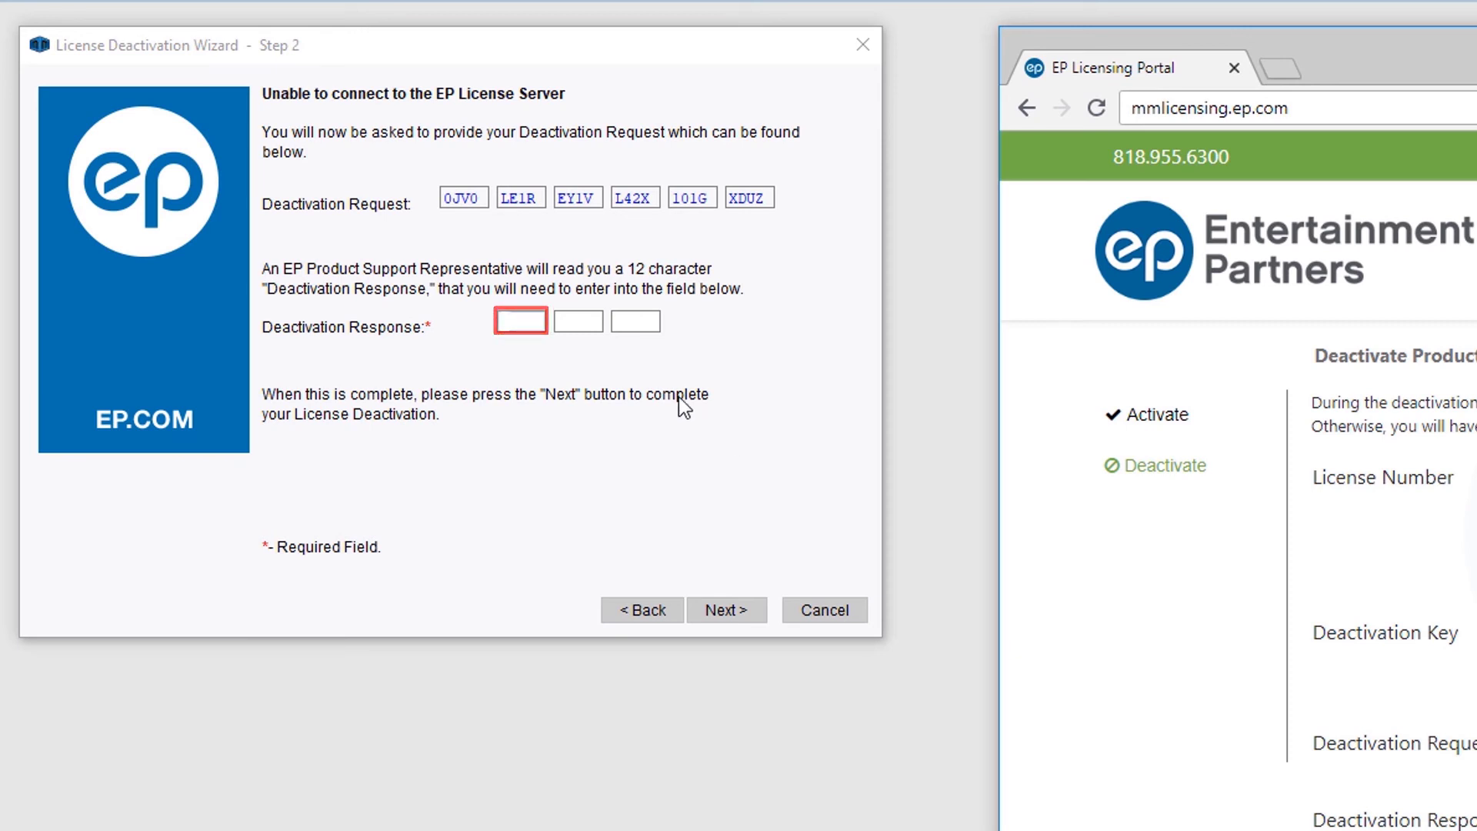
- Paste the copied deactivation response into the wizard's response boxes and finish deactivation at Step 3
left_click(533, 322)
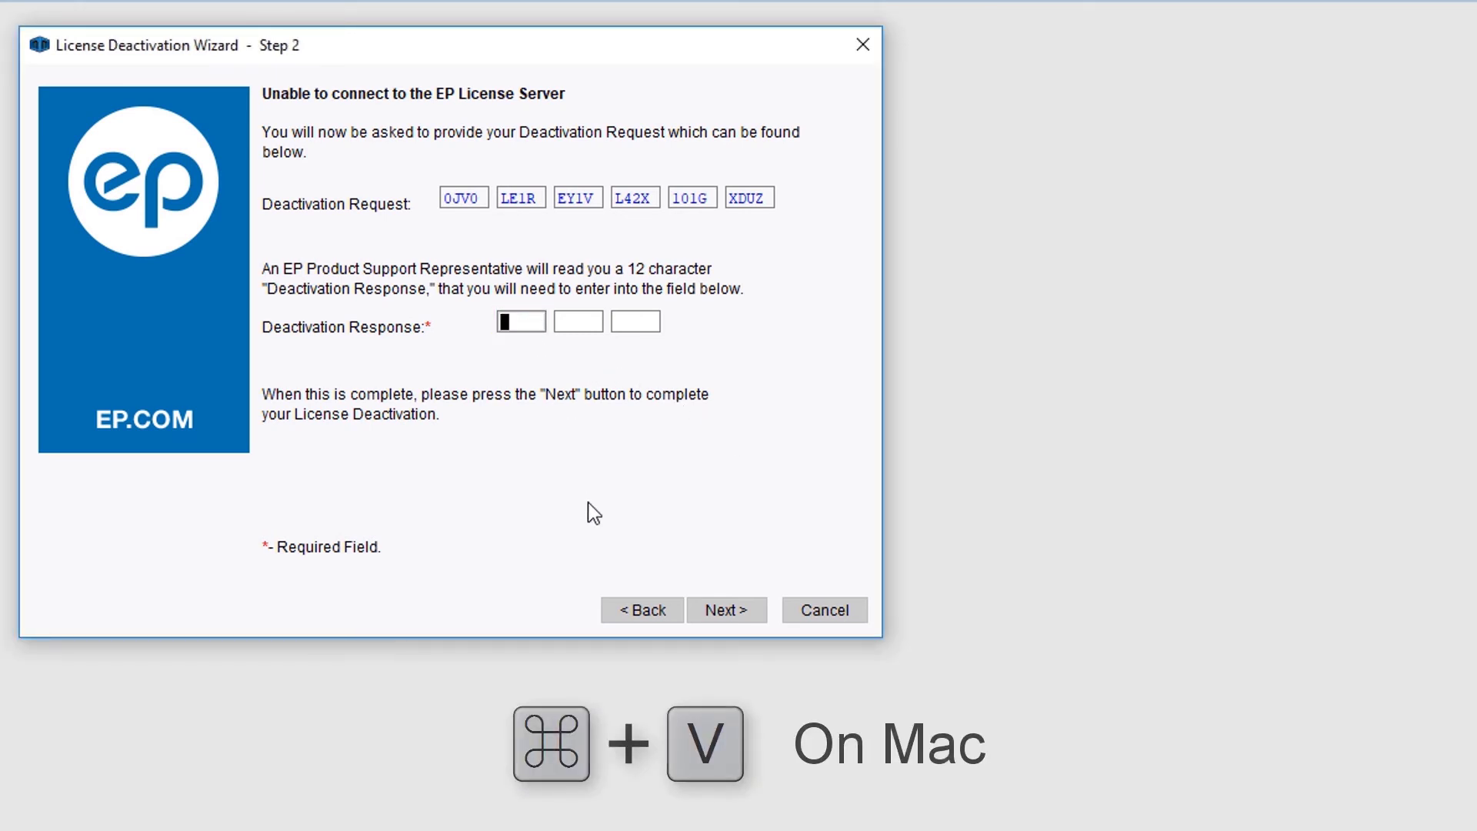
key("ctrl+v")
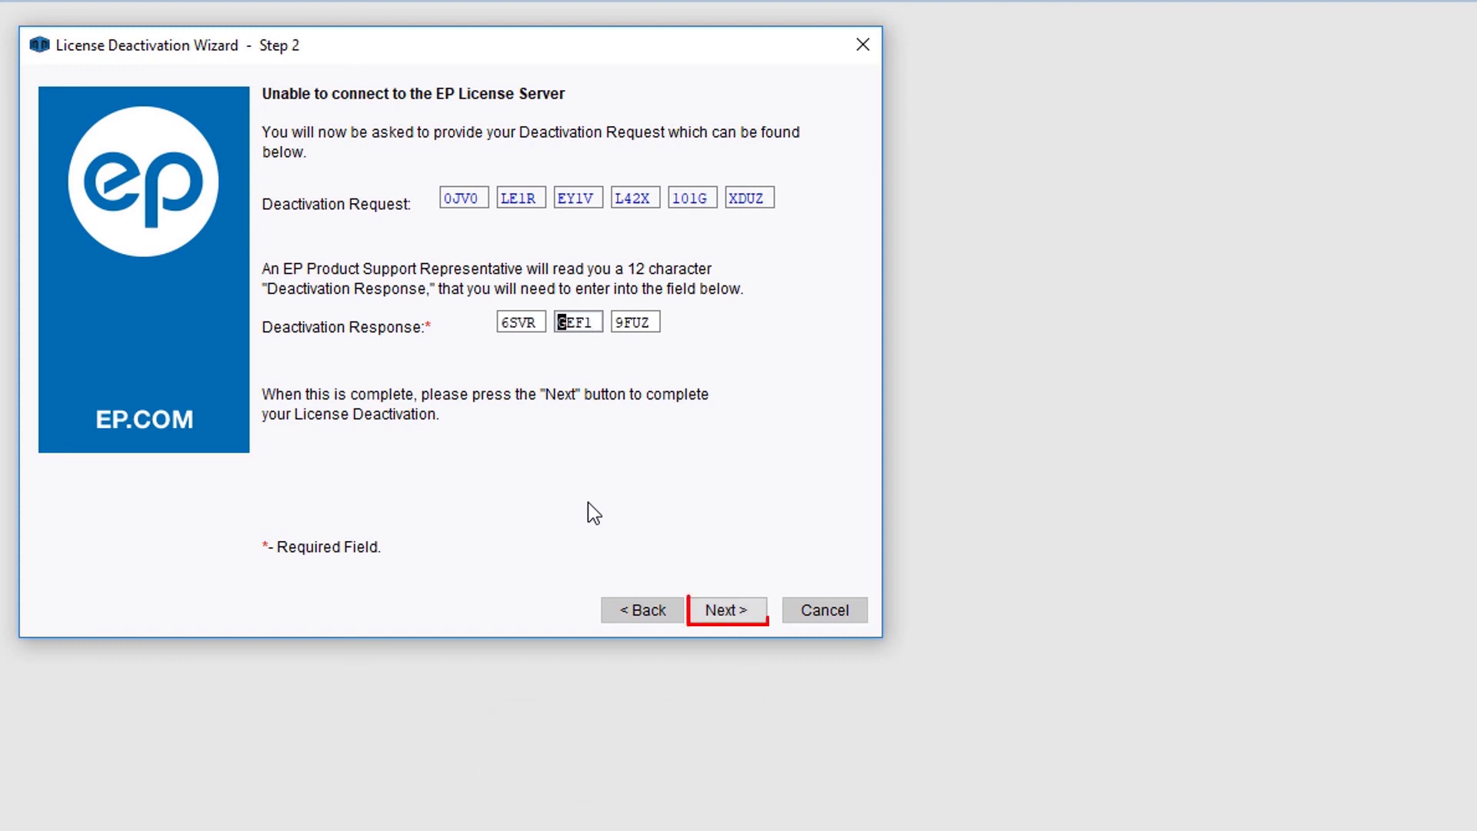
left_click(755, 611)
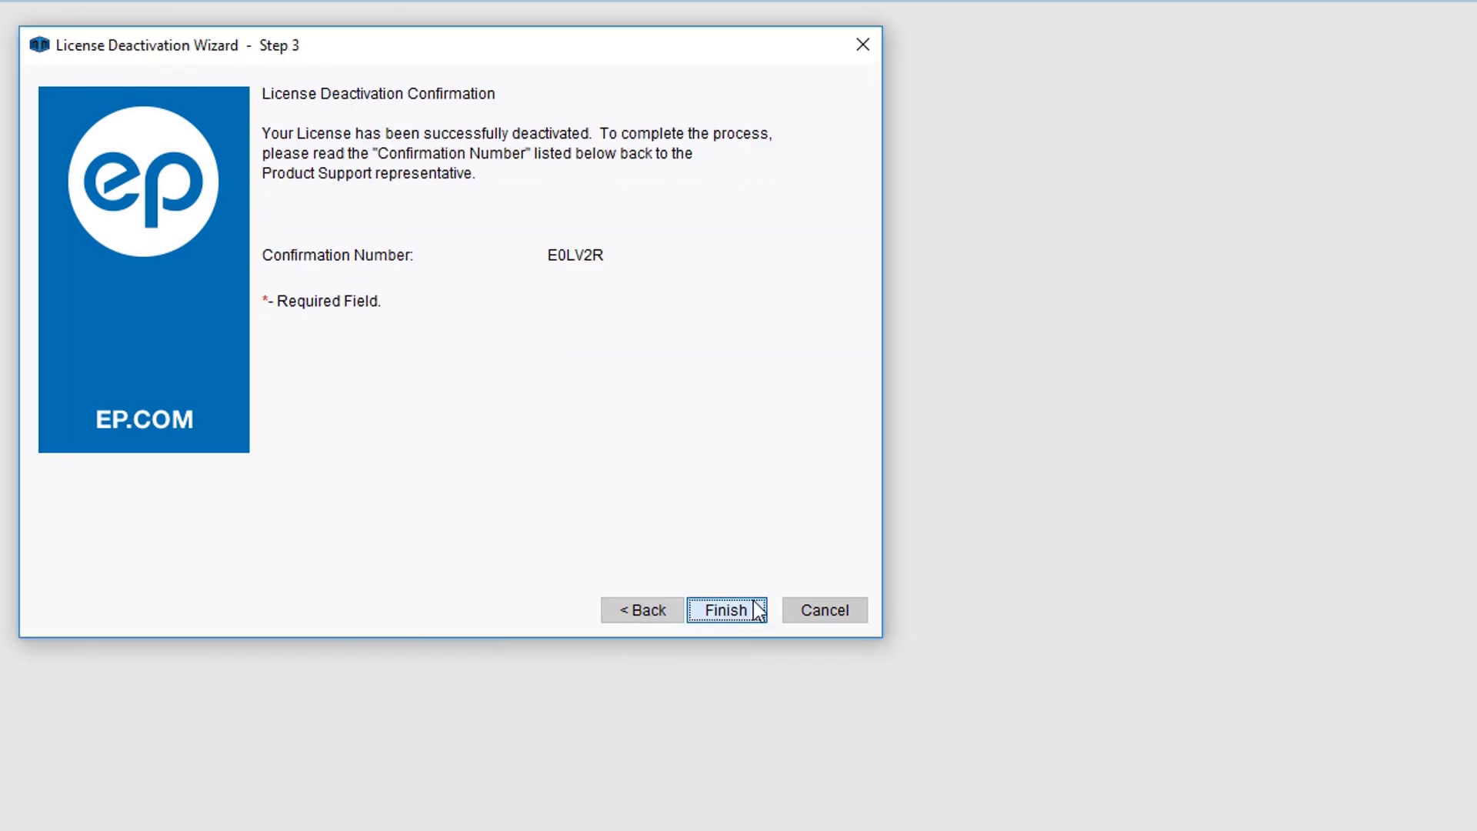